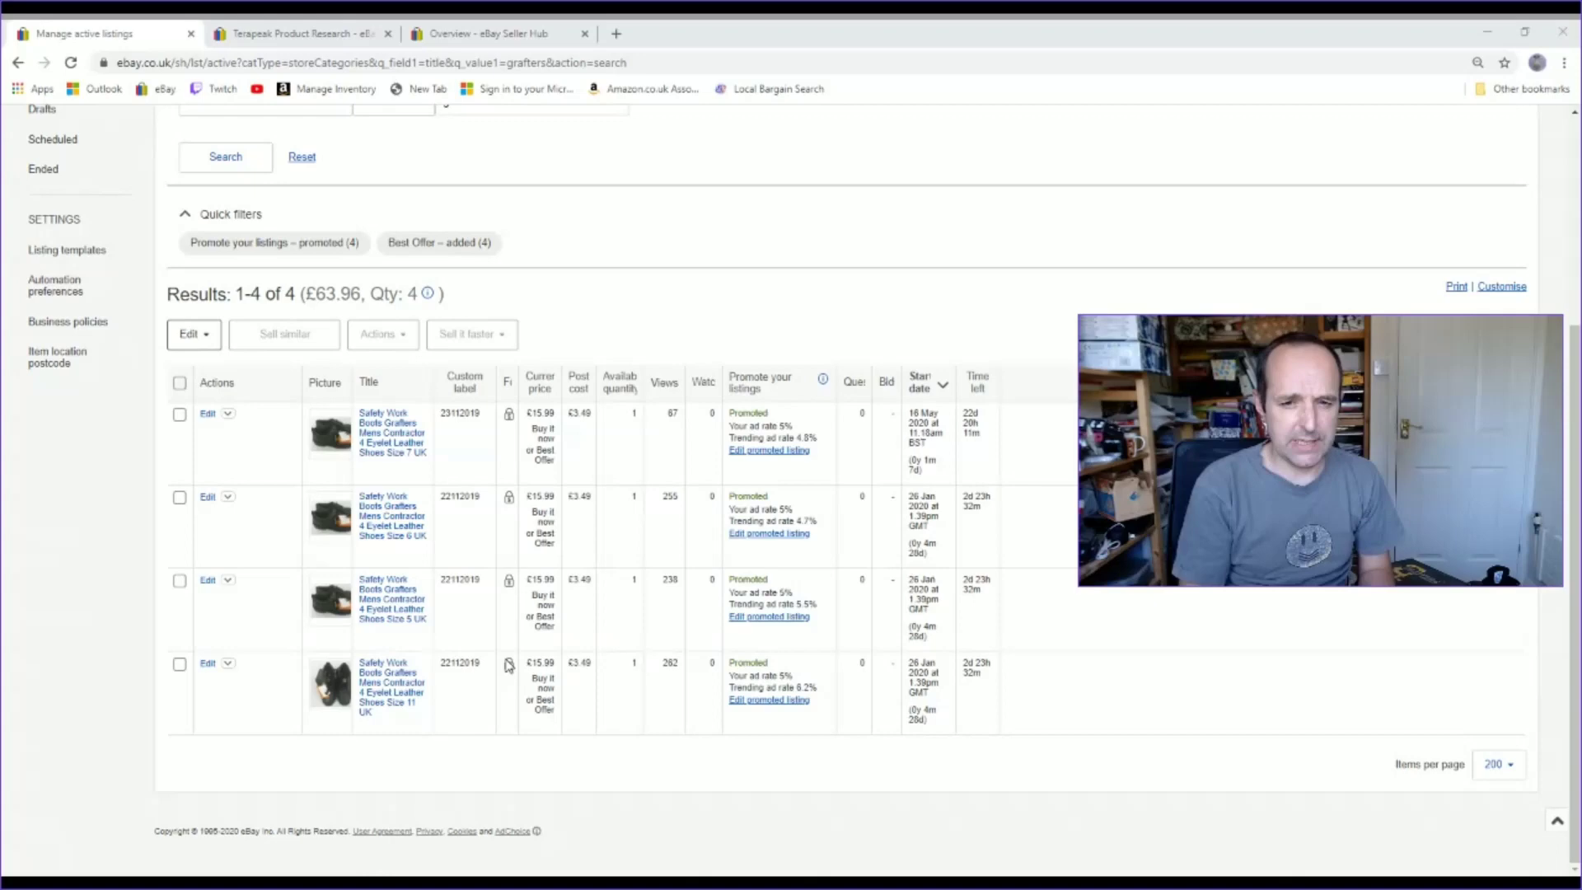
left_click(321, 35)
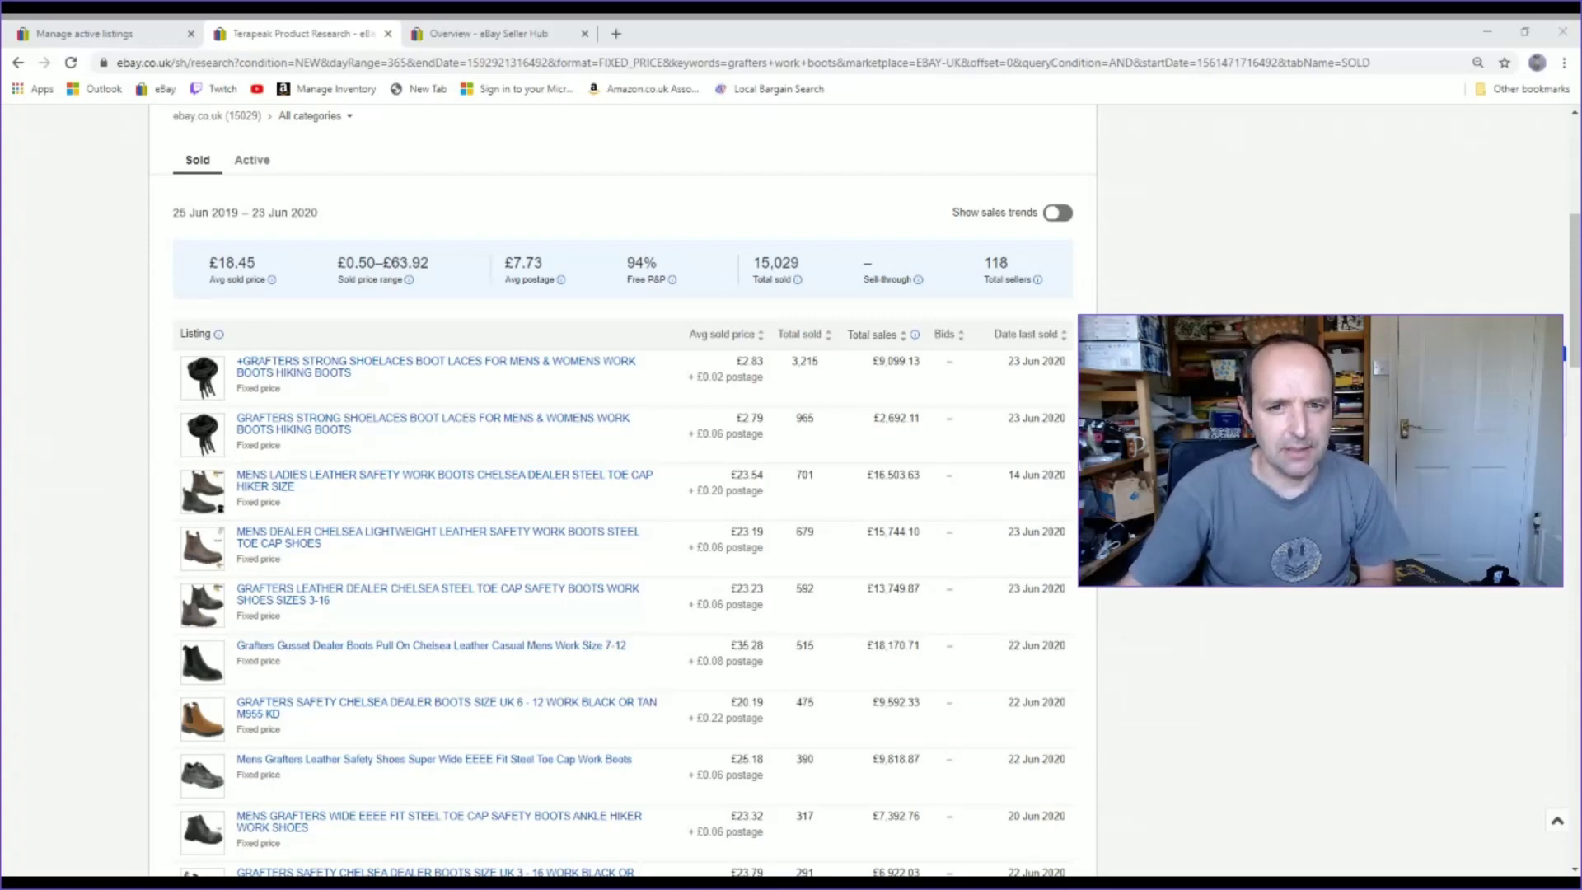
scroll(622, 494, "down", 1)
scroll(622, 494, "down", 1)
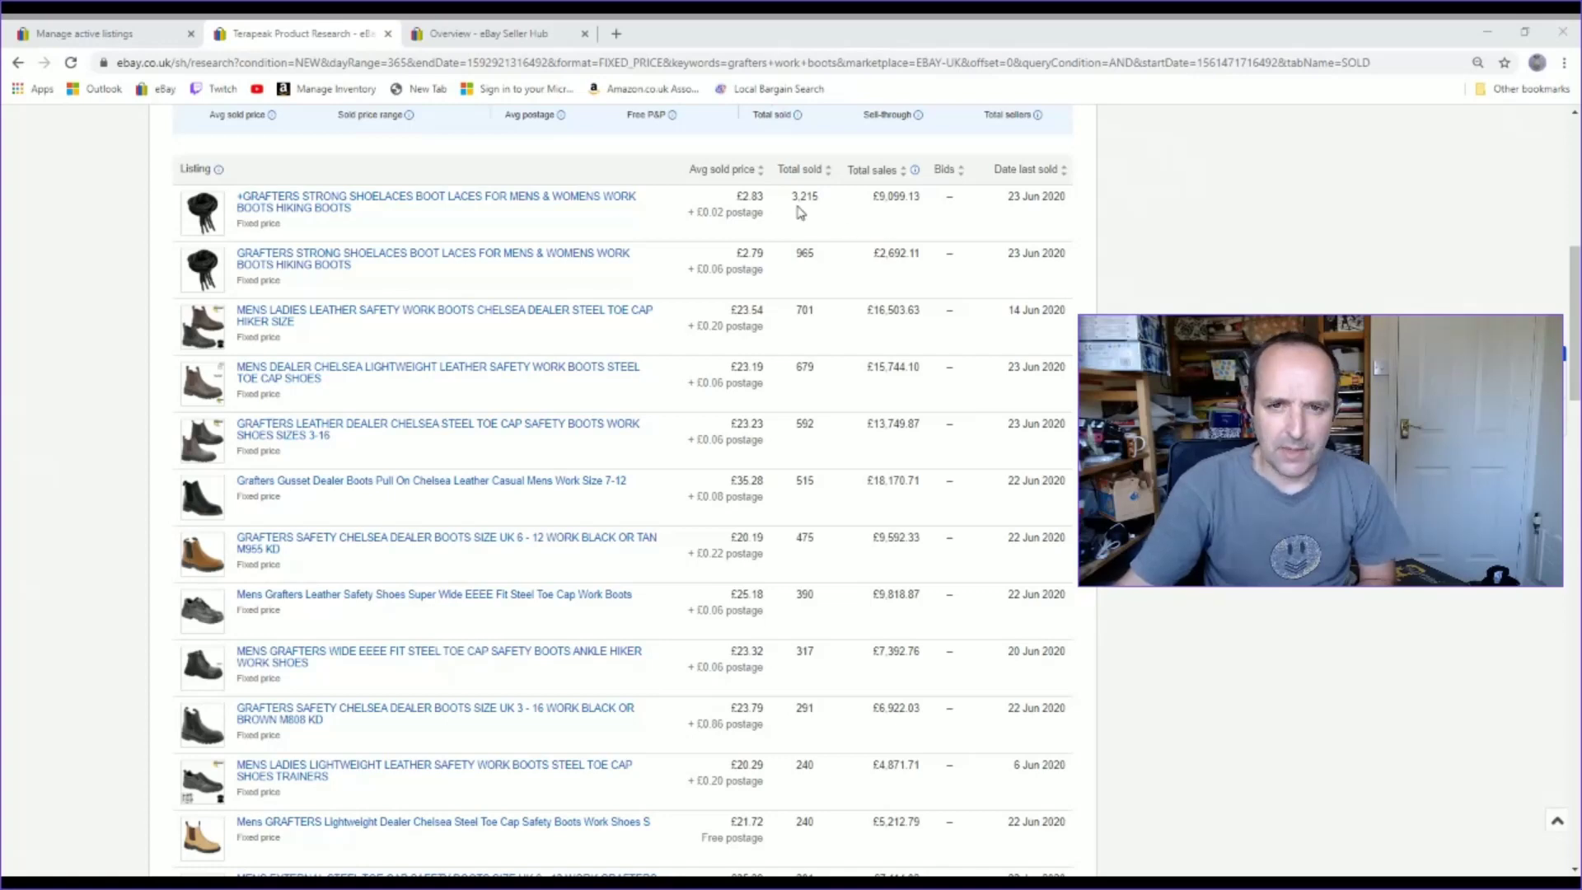
scroll(841, 240, "down", 4)
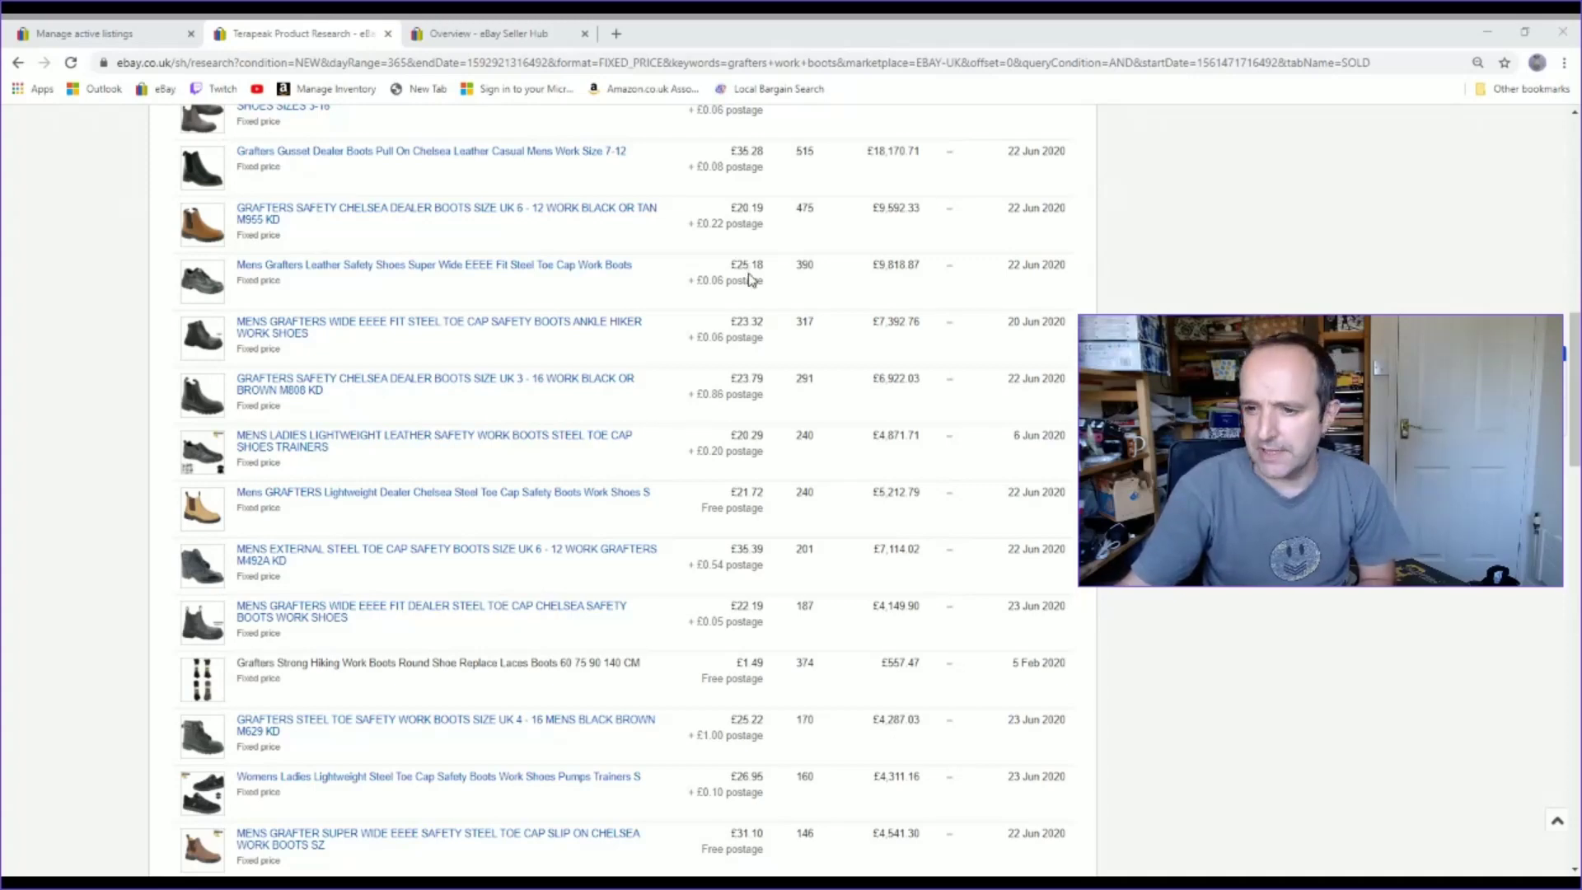
scroll(750, 280, "down", 2)
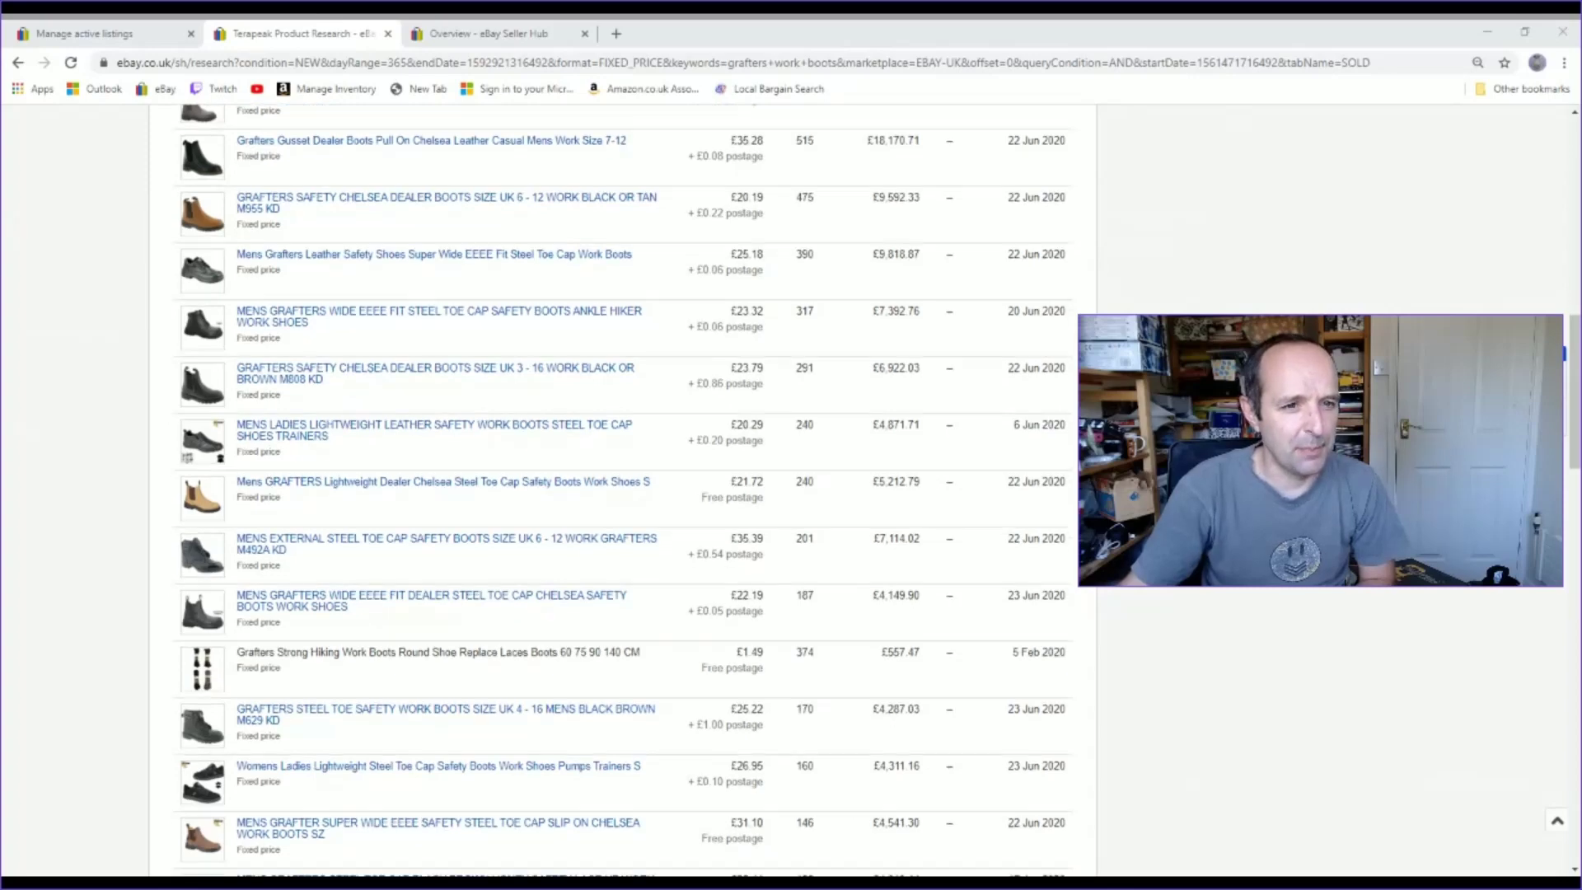
scroll(623, 490, "down", 2)
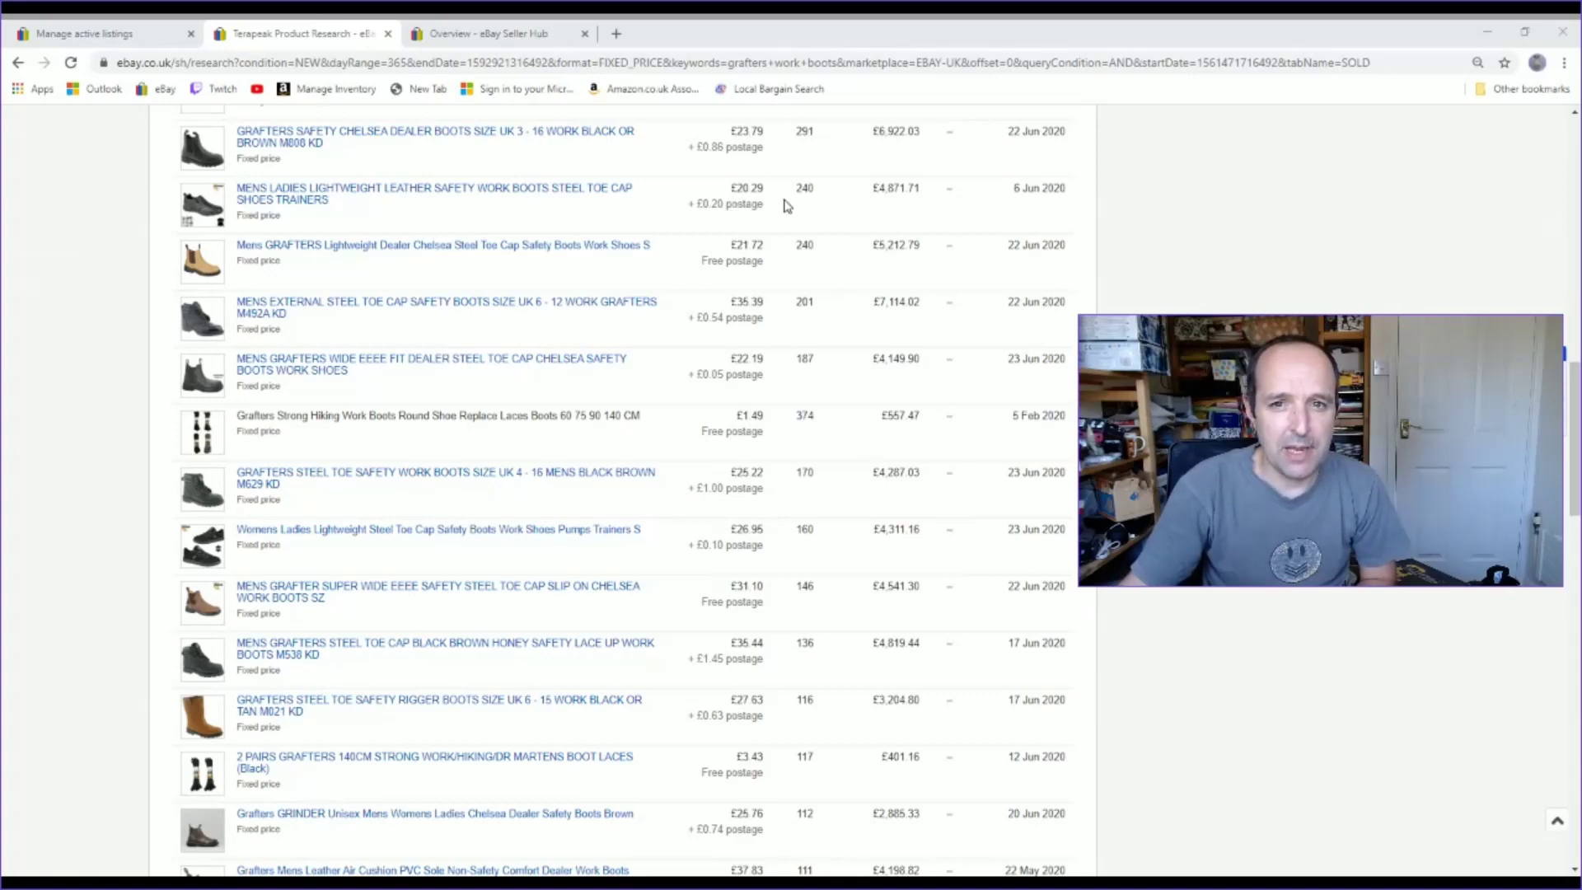
scroll(1010, 248, "down", 1)
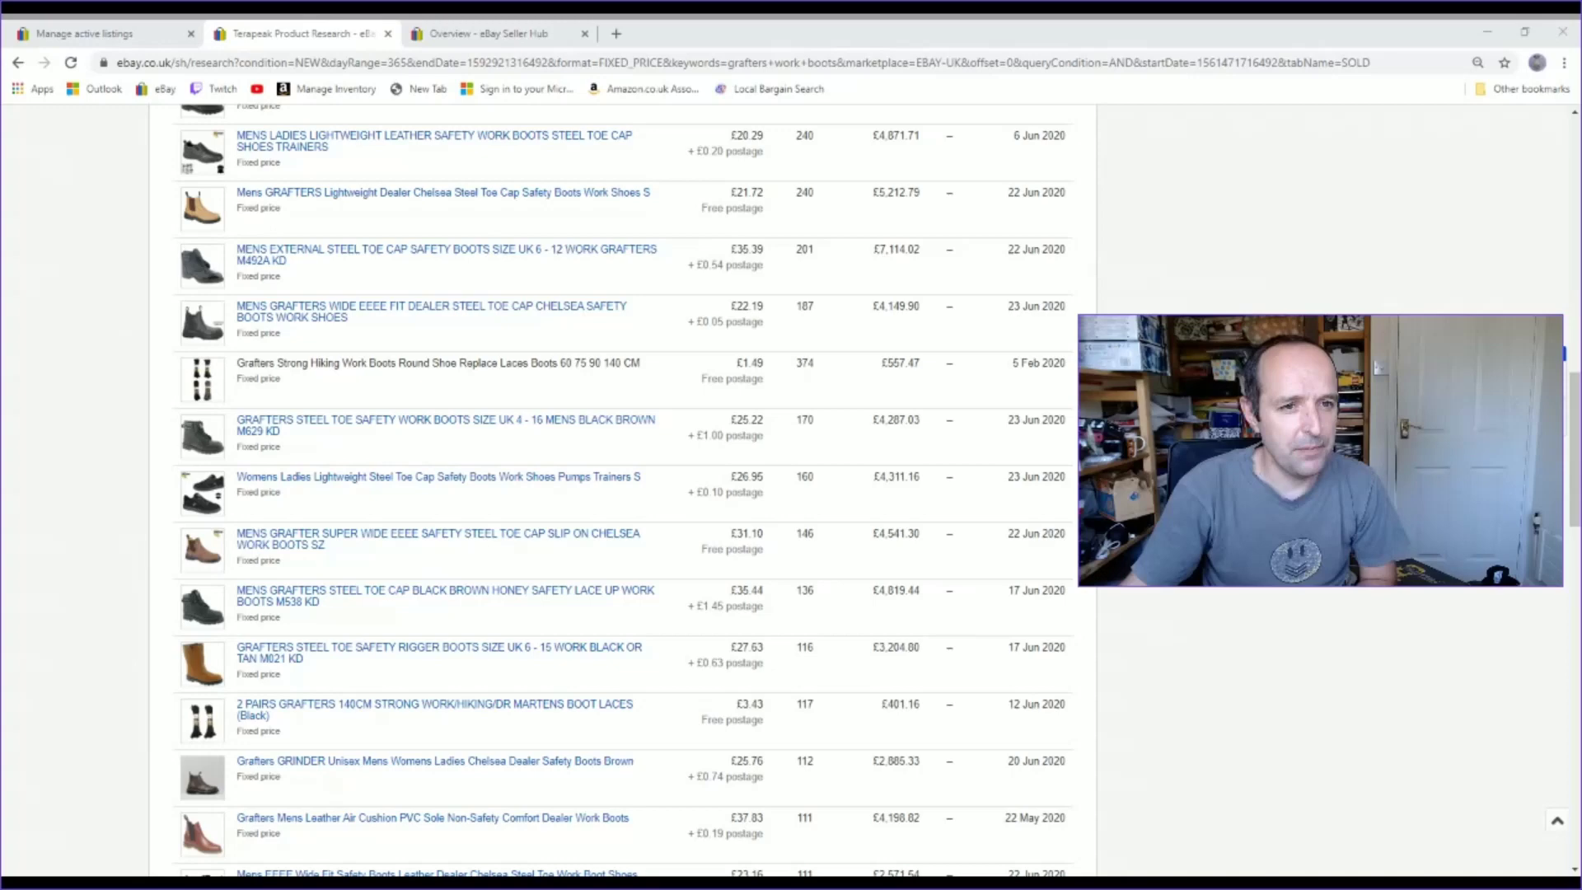
scroll(626, 490, "down", 3)
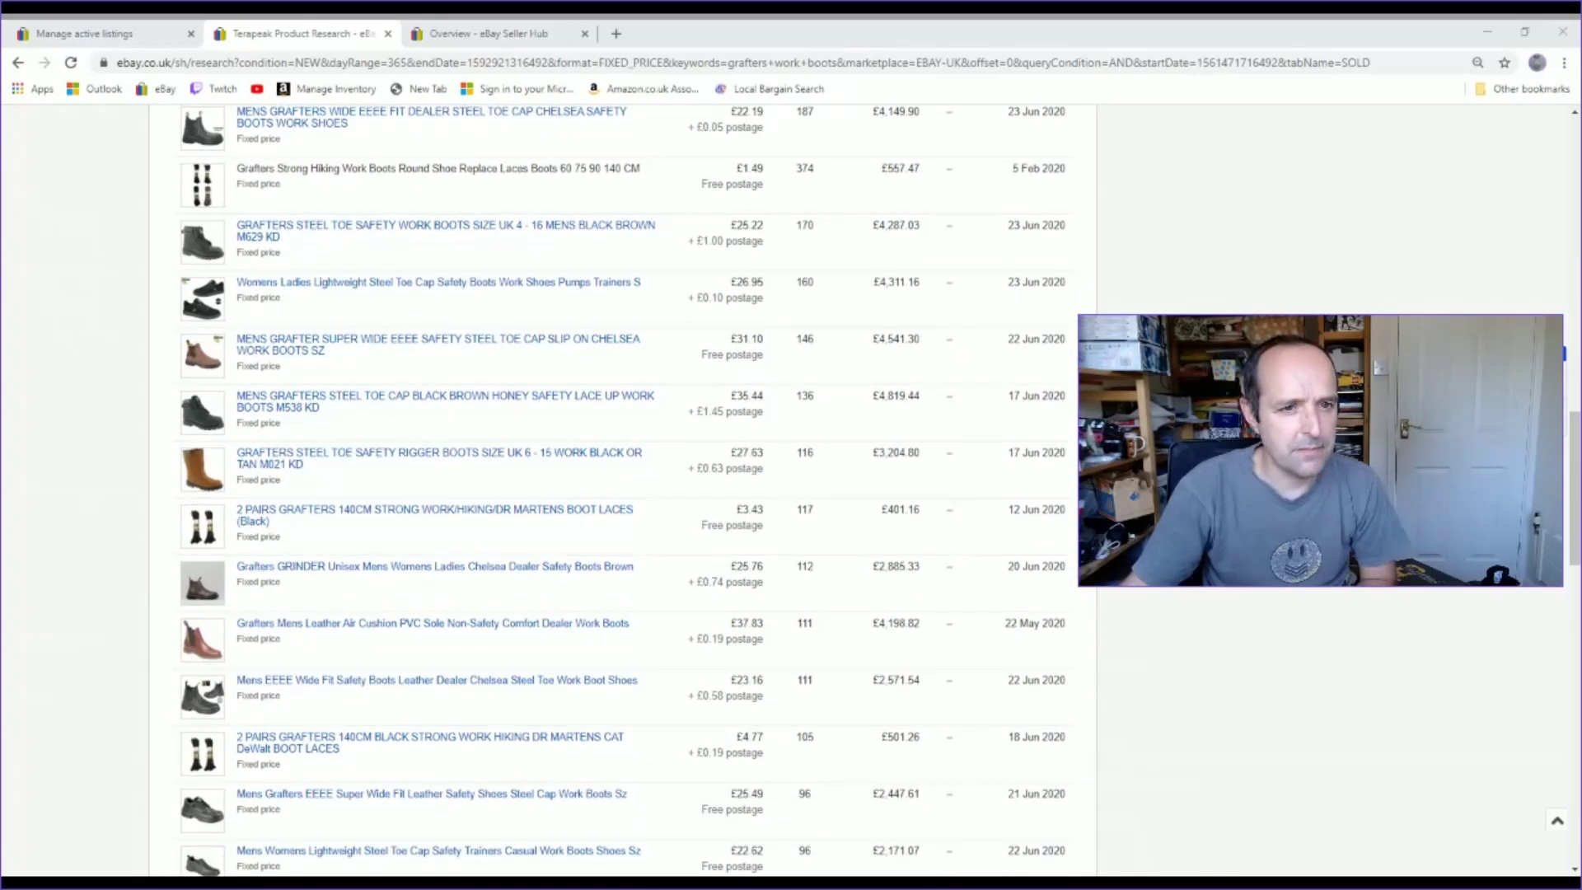
scroll(626, 490, "down", 2)
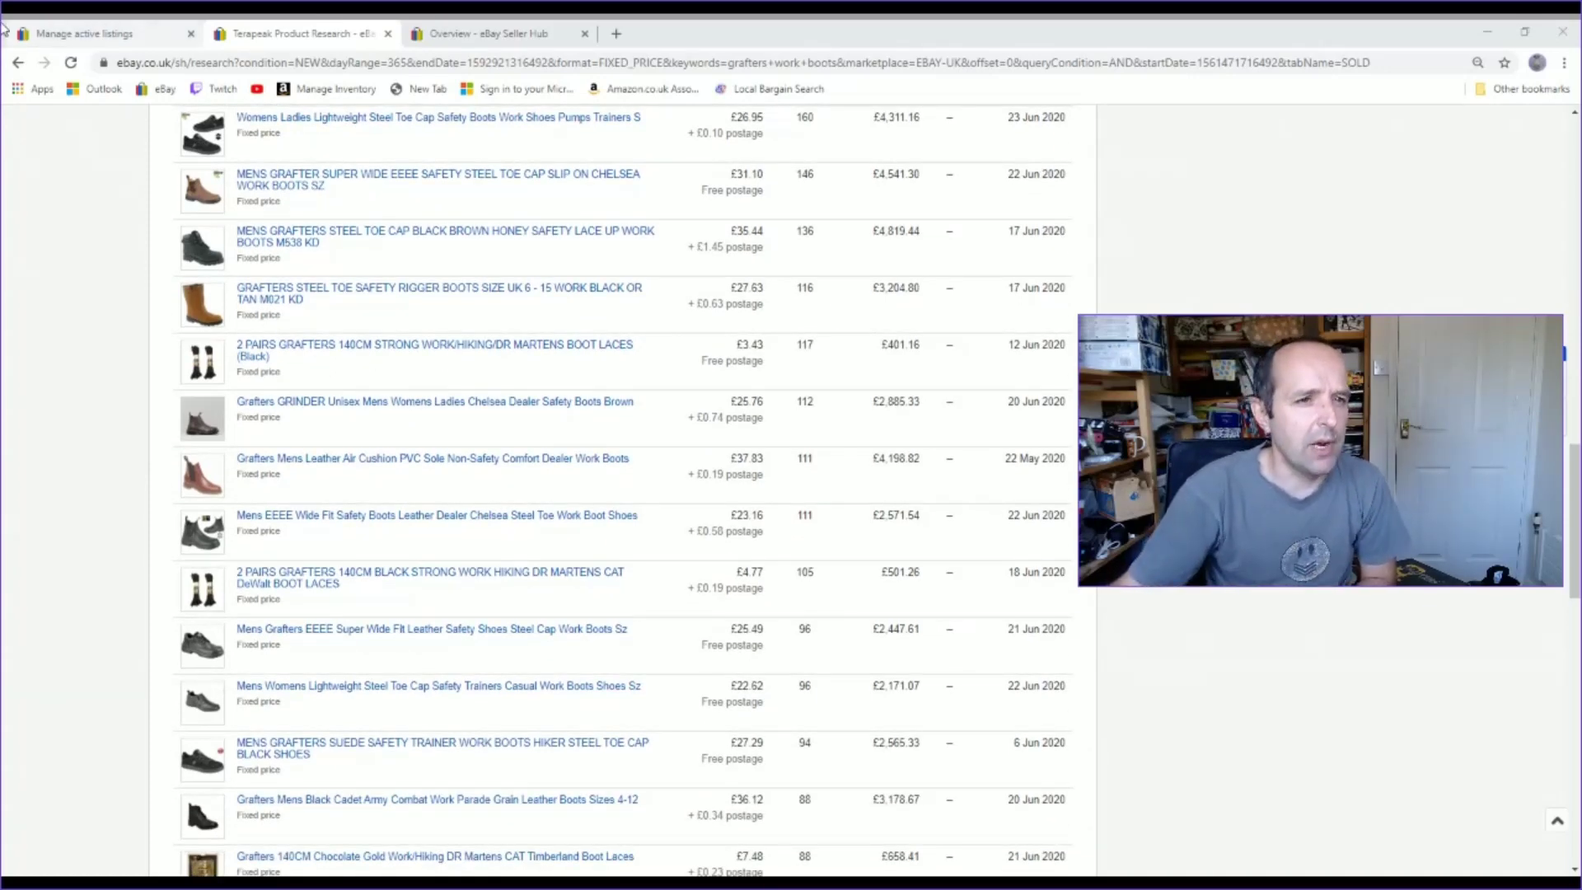
left_click(111, 38)
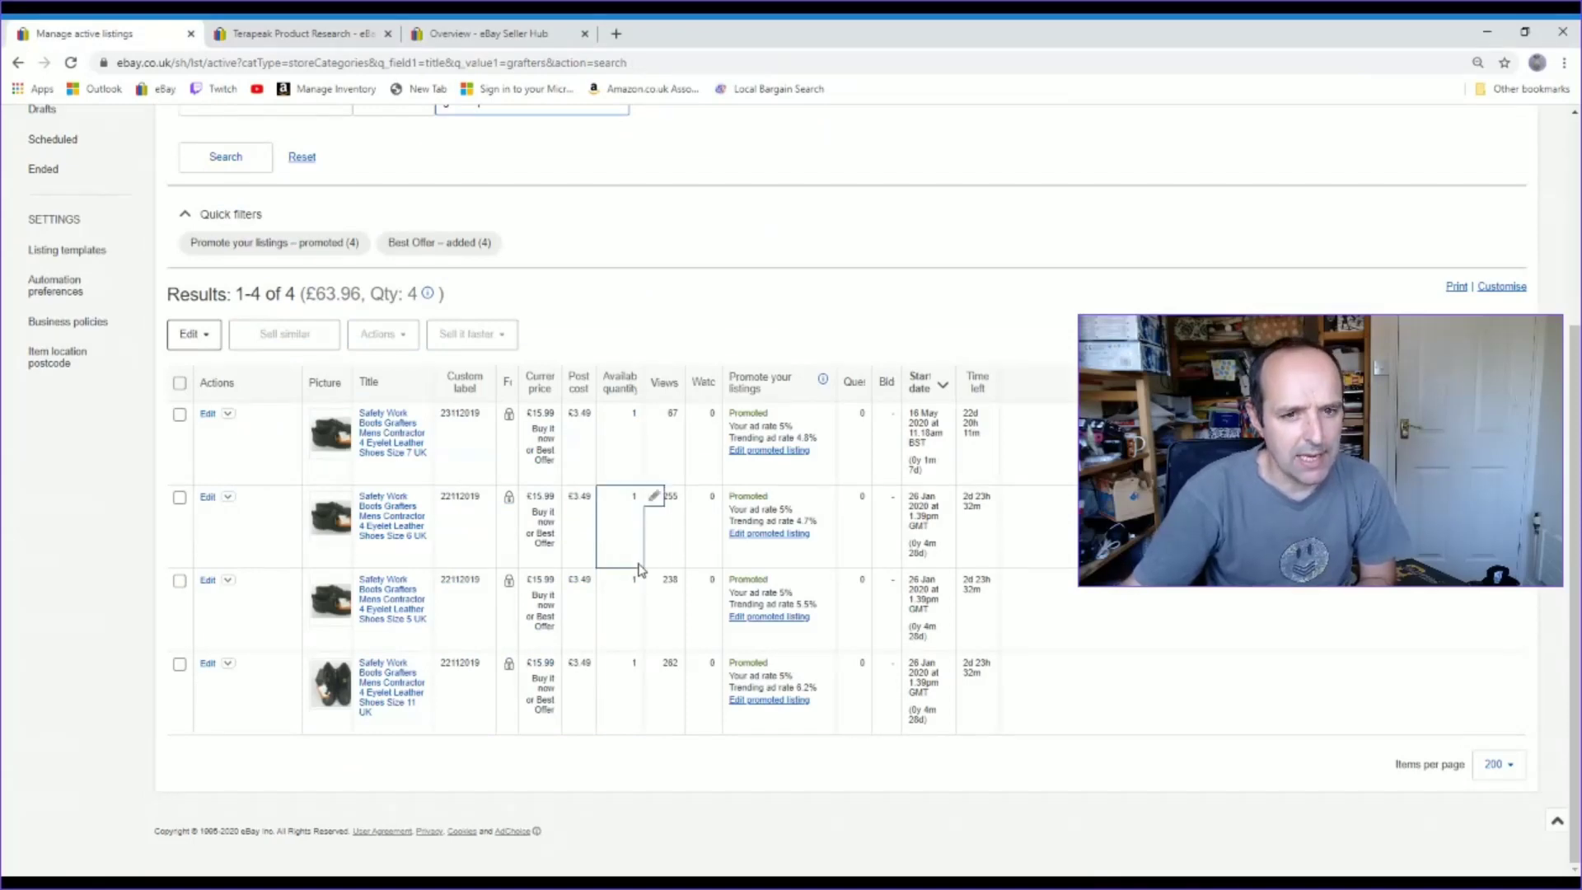
Compare the active Grafters listings against the Terapeak sold boots results, ending on Terapeak
left_click(262, 34)
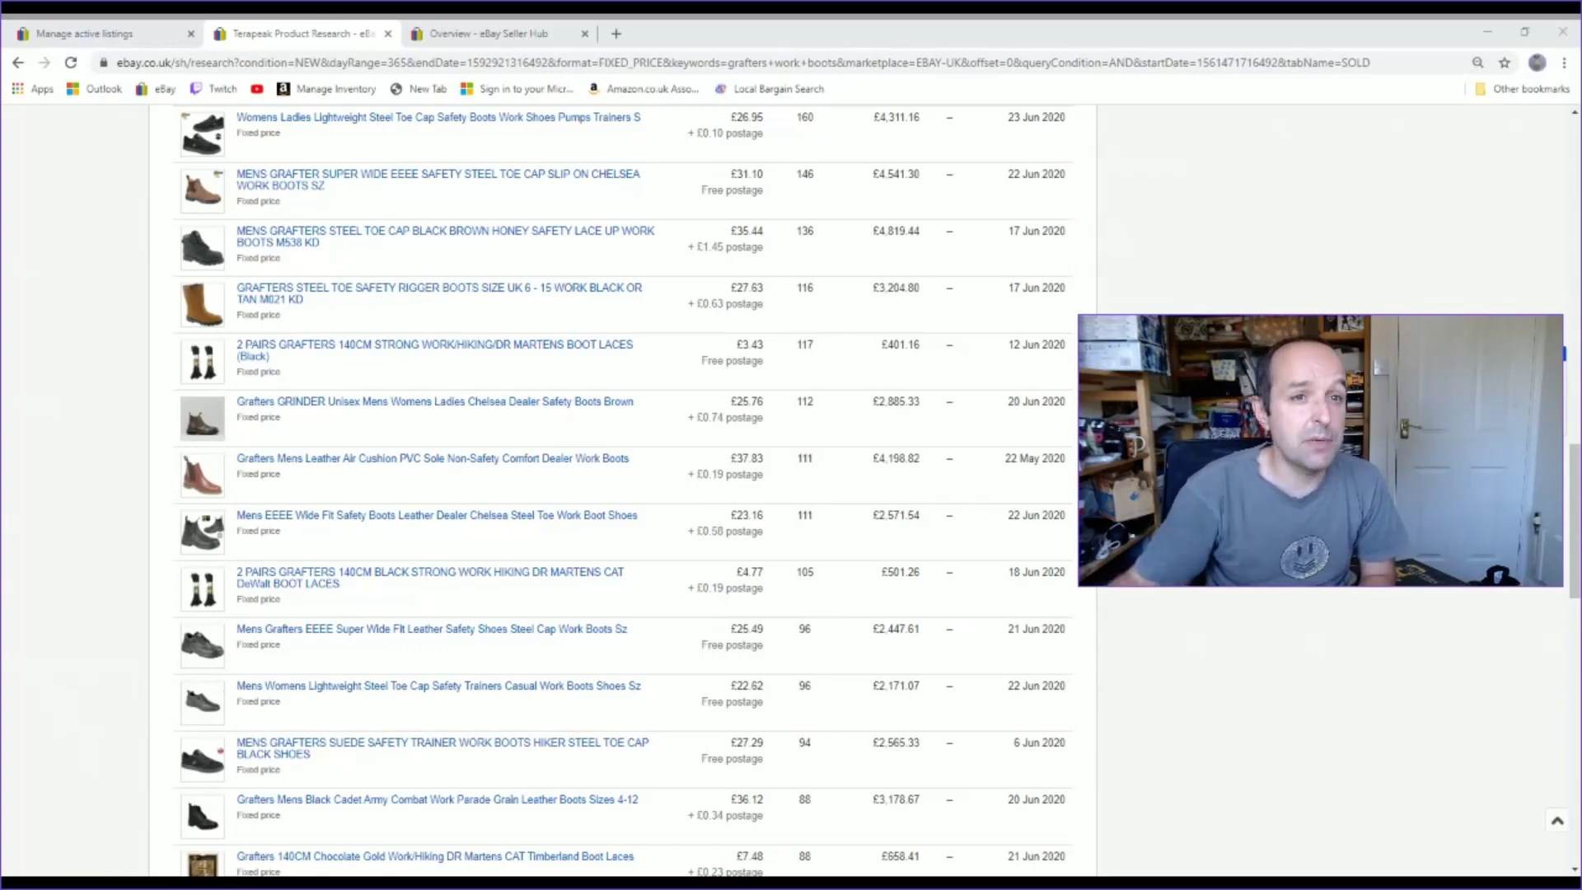
left_click(95, 33)
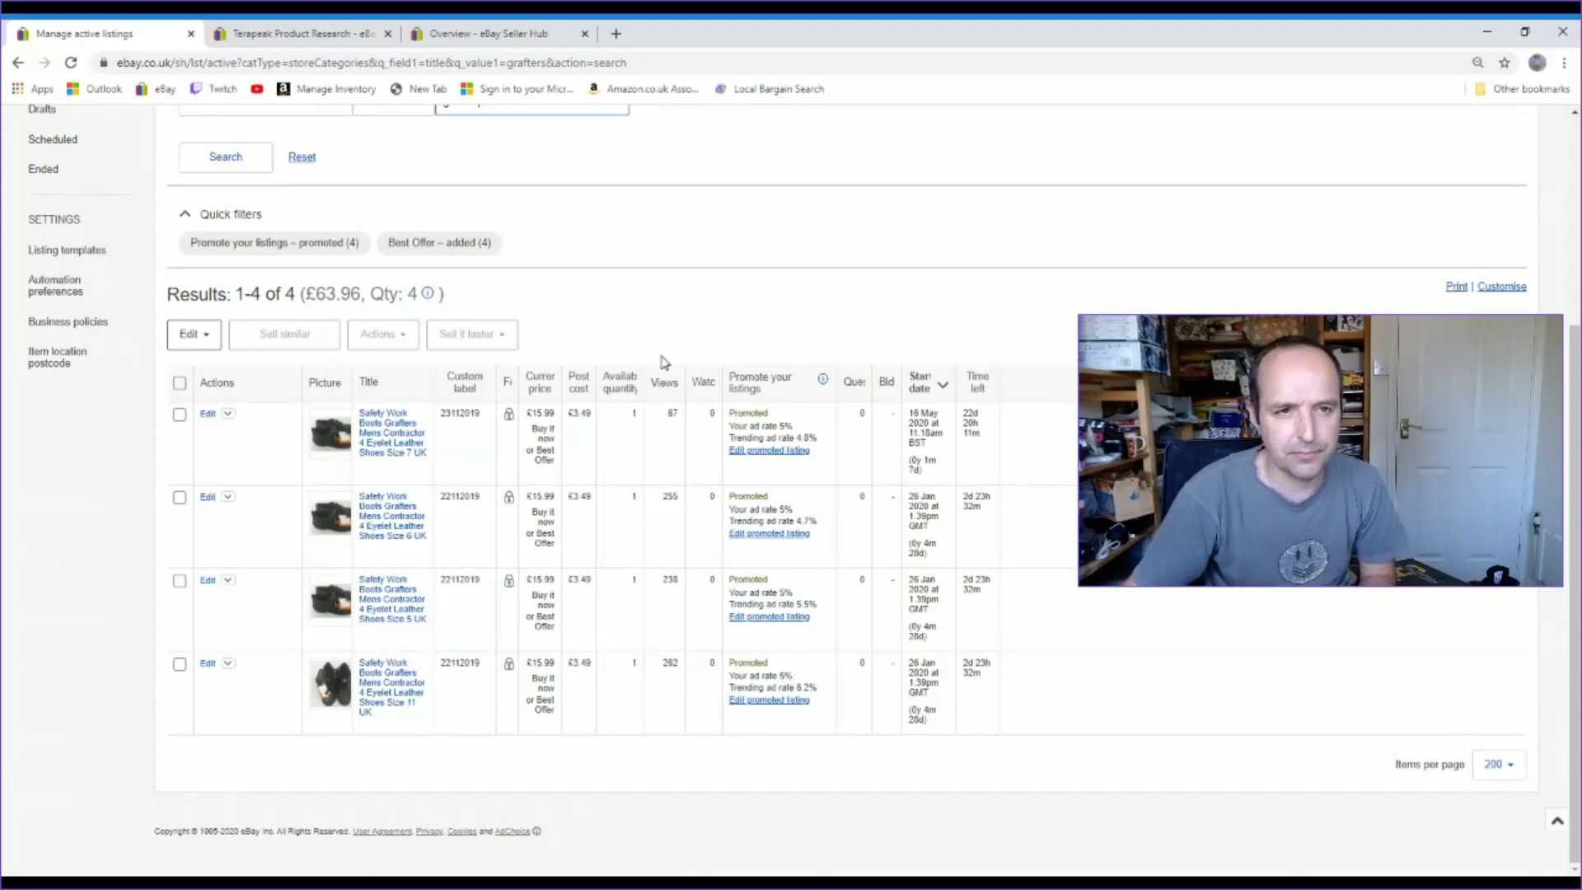
left_click(301, 33)
left_click(154, 46)
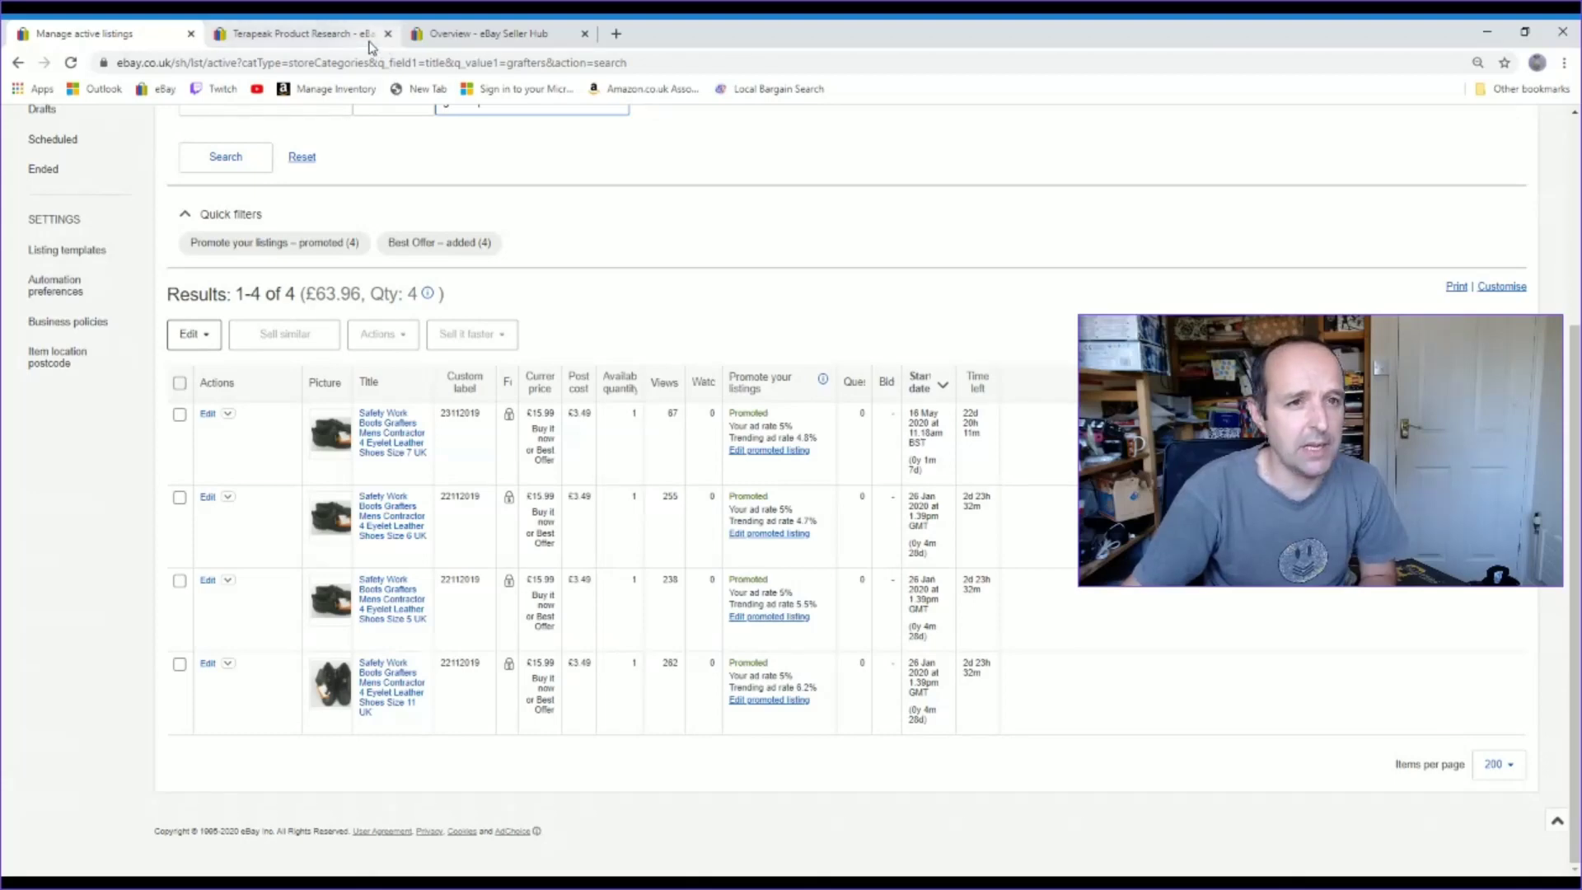
left_click(311, 37)
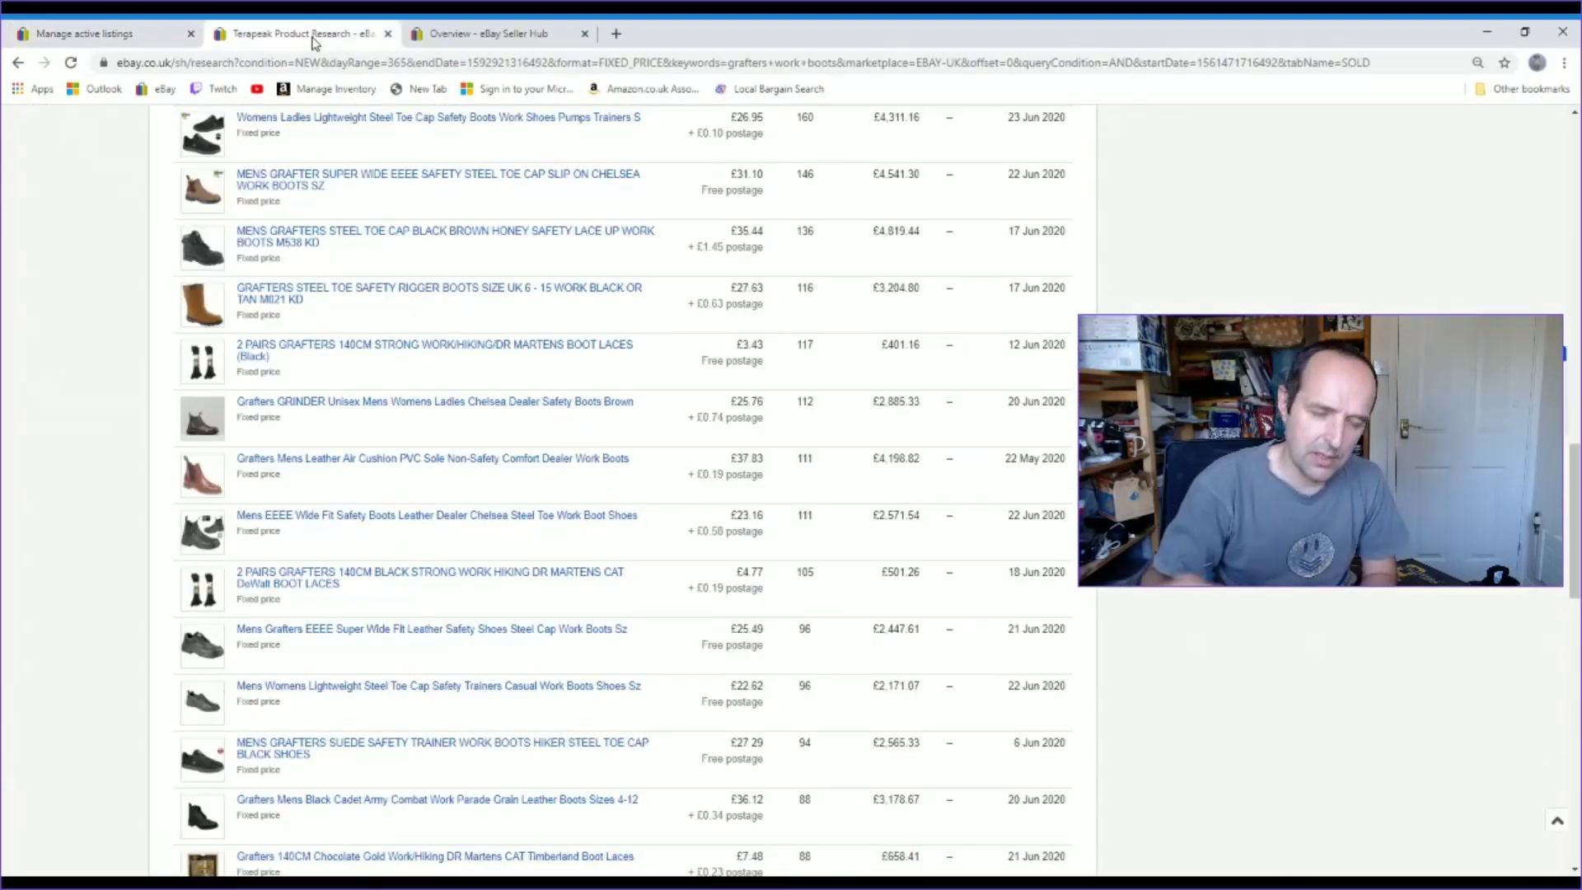
left_click(82, 33)
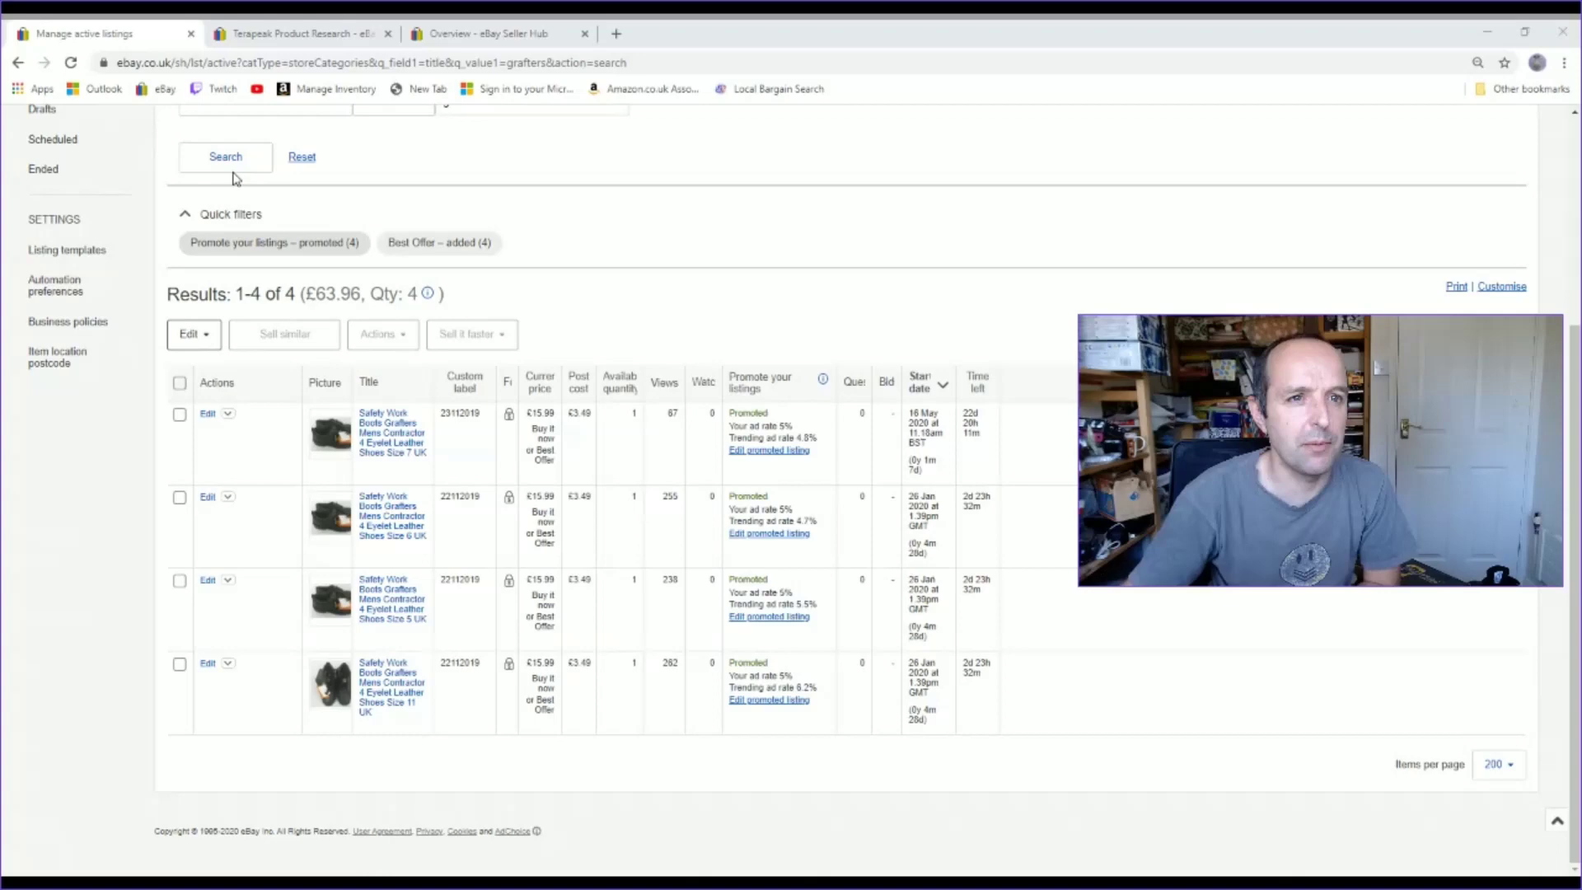
left_click(296, 33)
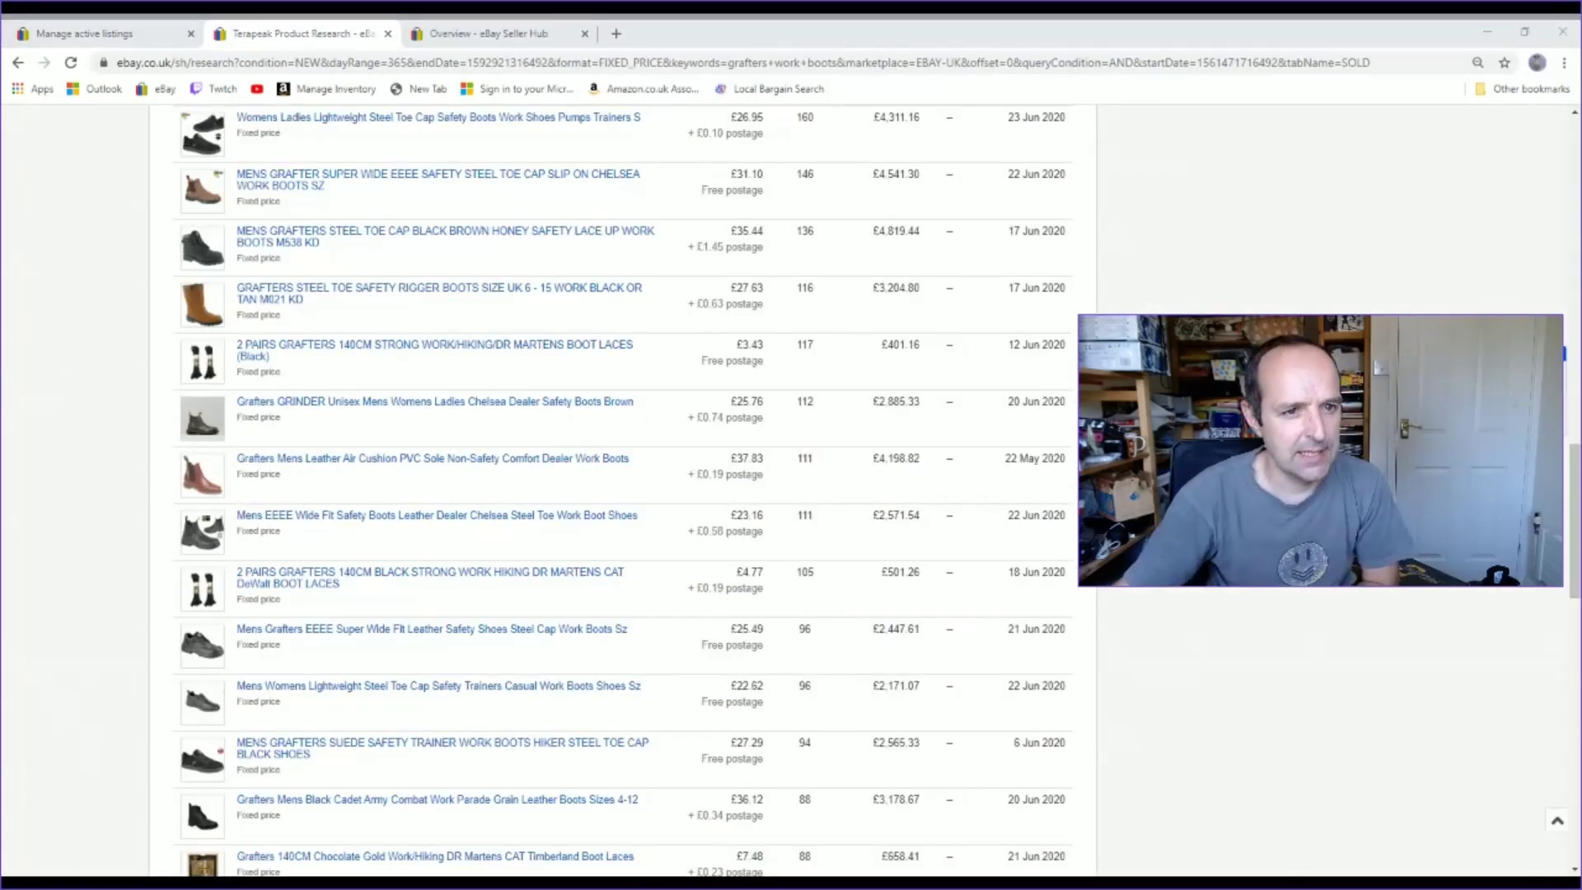
scroll(622, 494, "up", 3)
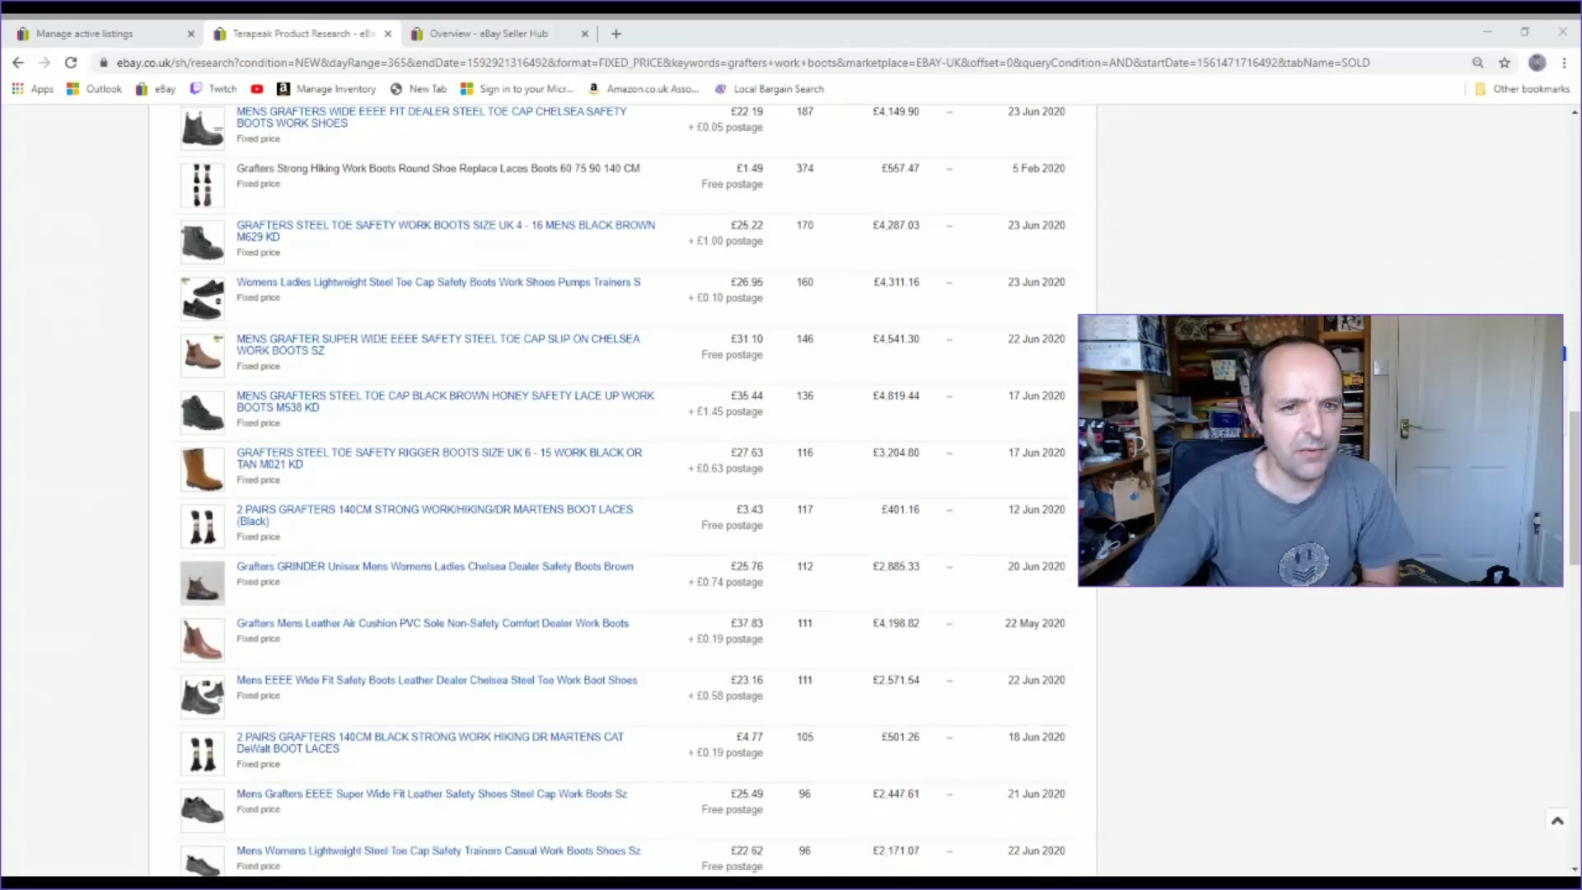
scroll(928, 336, "up", 2)
scroll(929, 335, "up", 10)
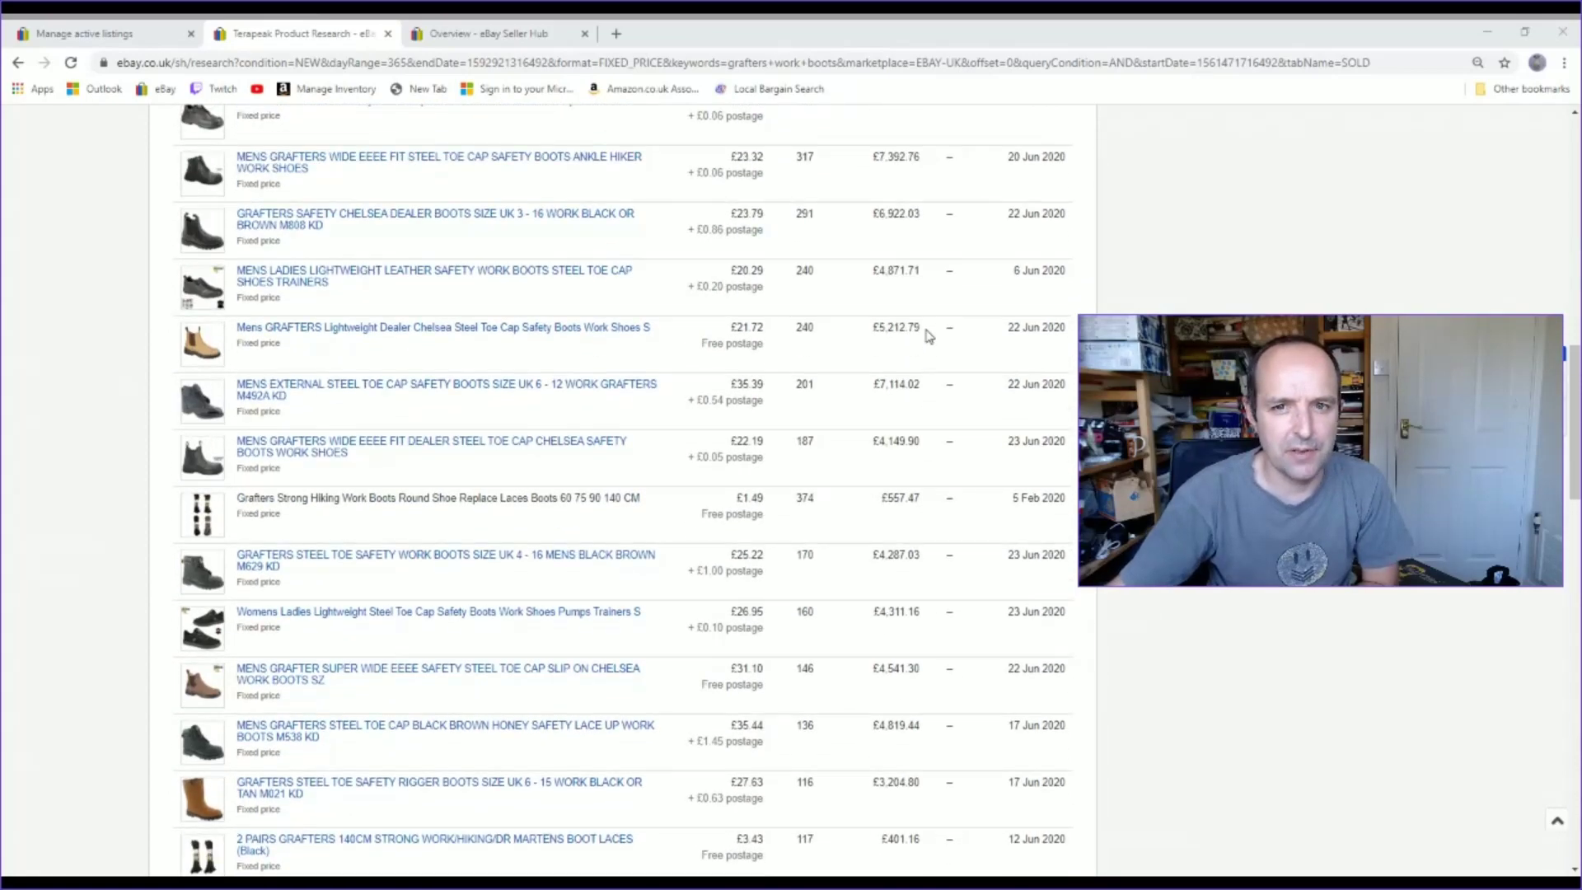
scroll(928, 335, "up", 4)
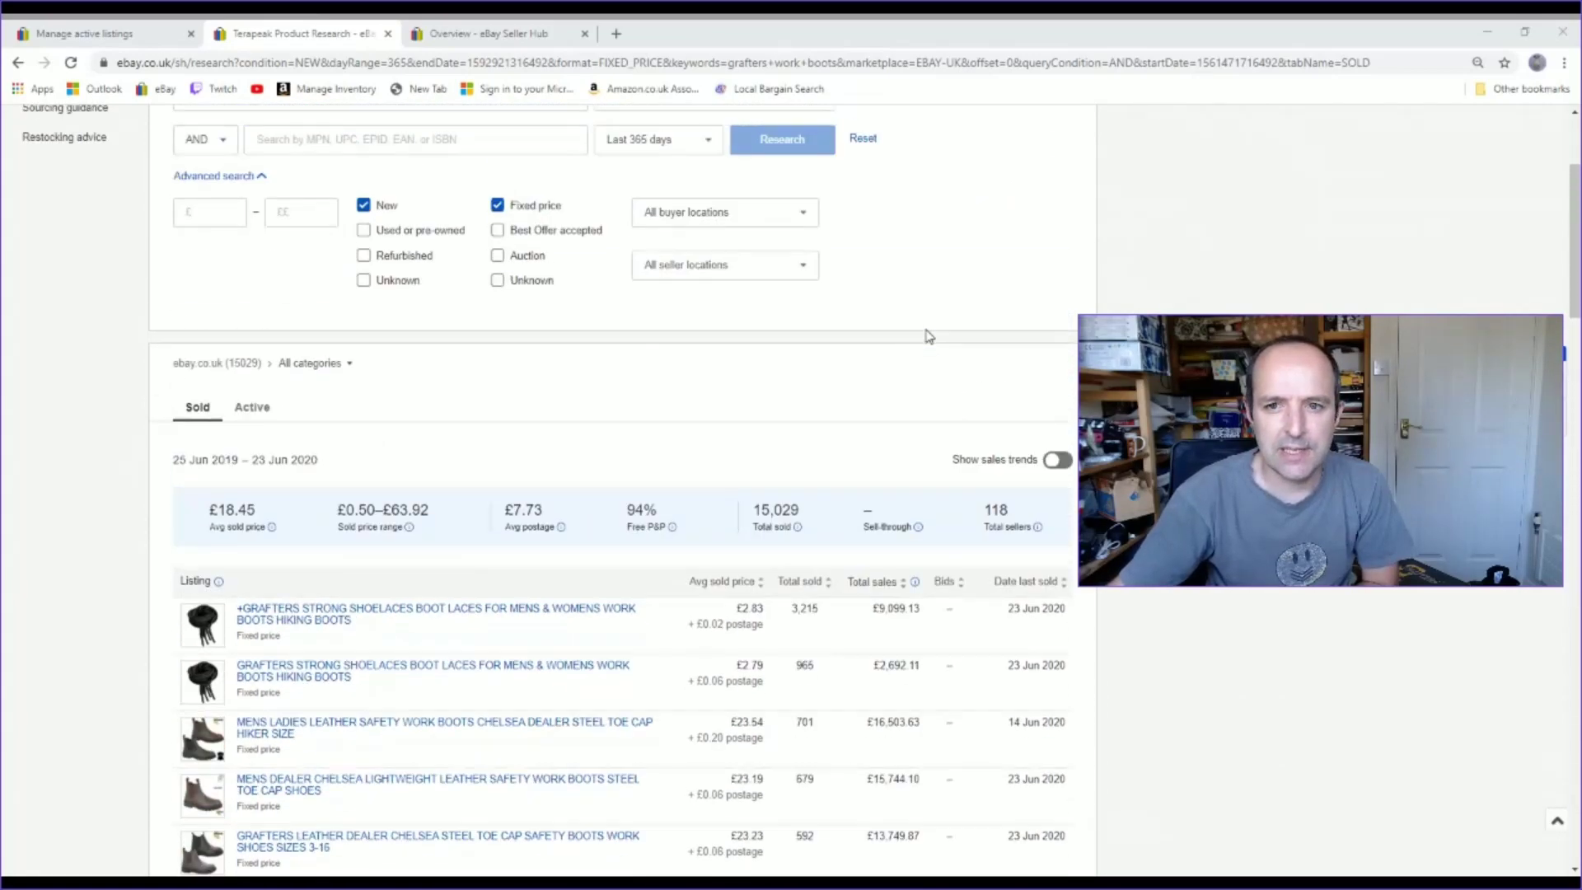
scroll(925, 336, "down", 4)
Sort the sold Grafters boots by date last sold and review them down to page 1's end
left_click(1032, 252)
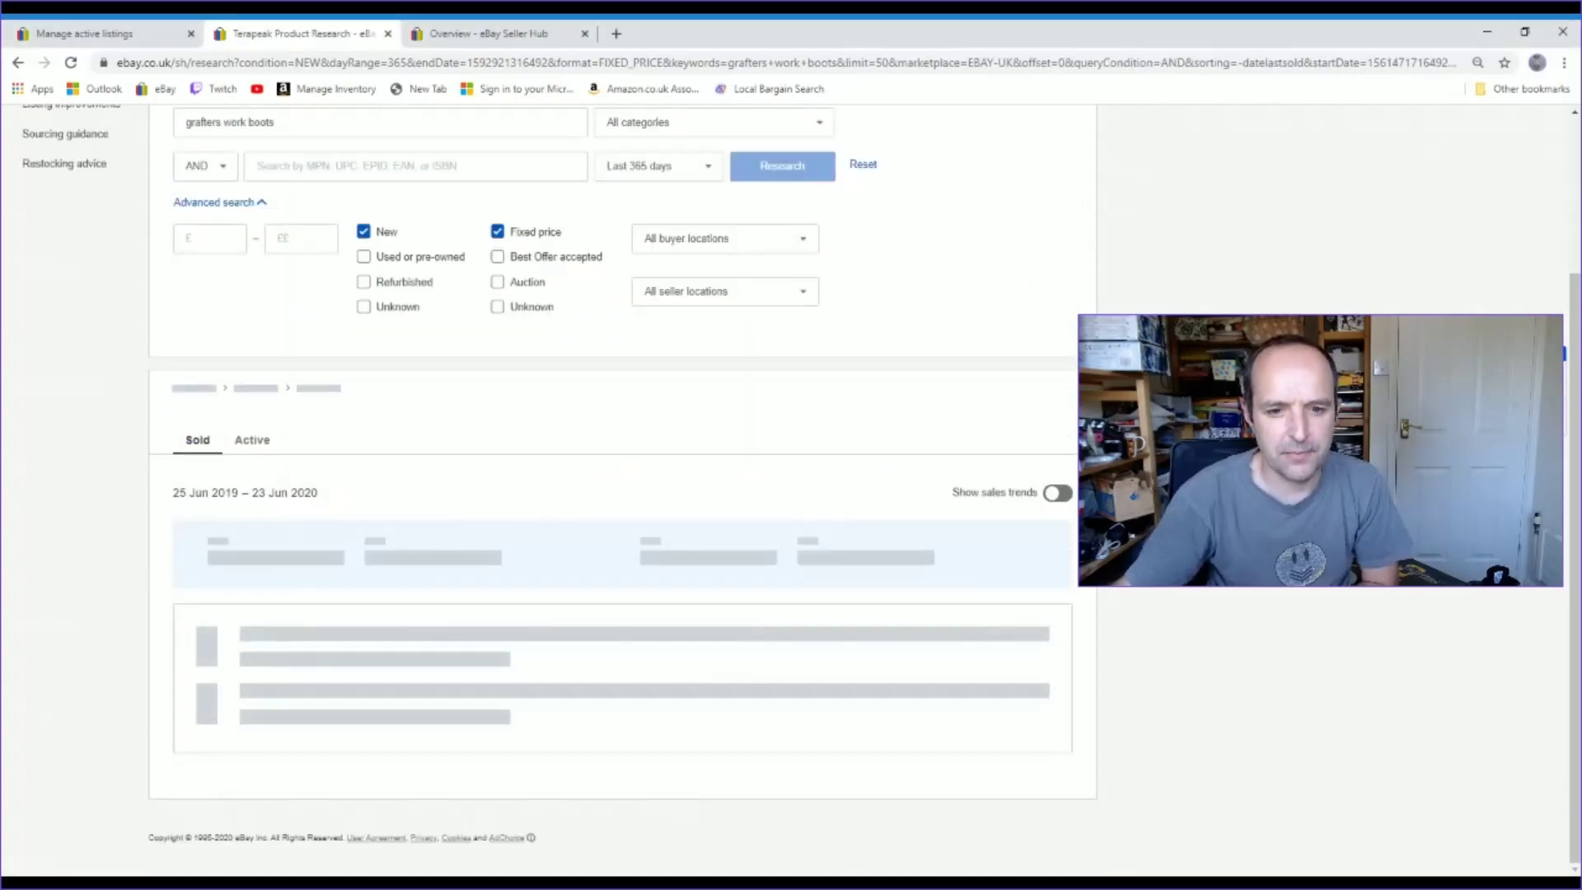
scroll(623, 494, "down", 4)
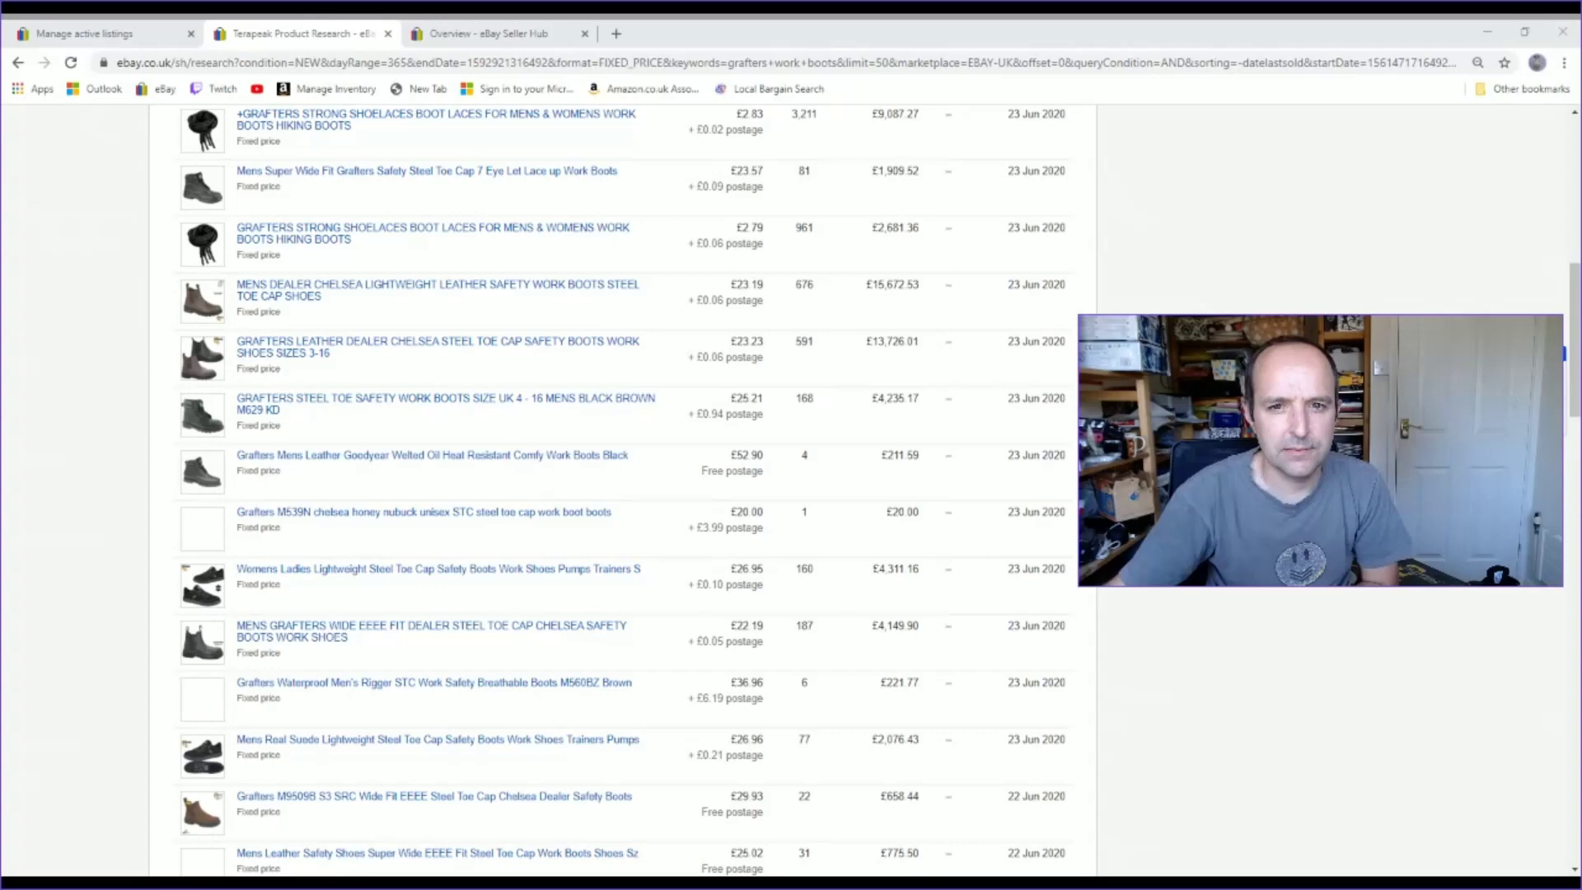
scroll(873, 217, "down", 1)
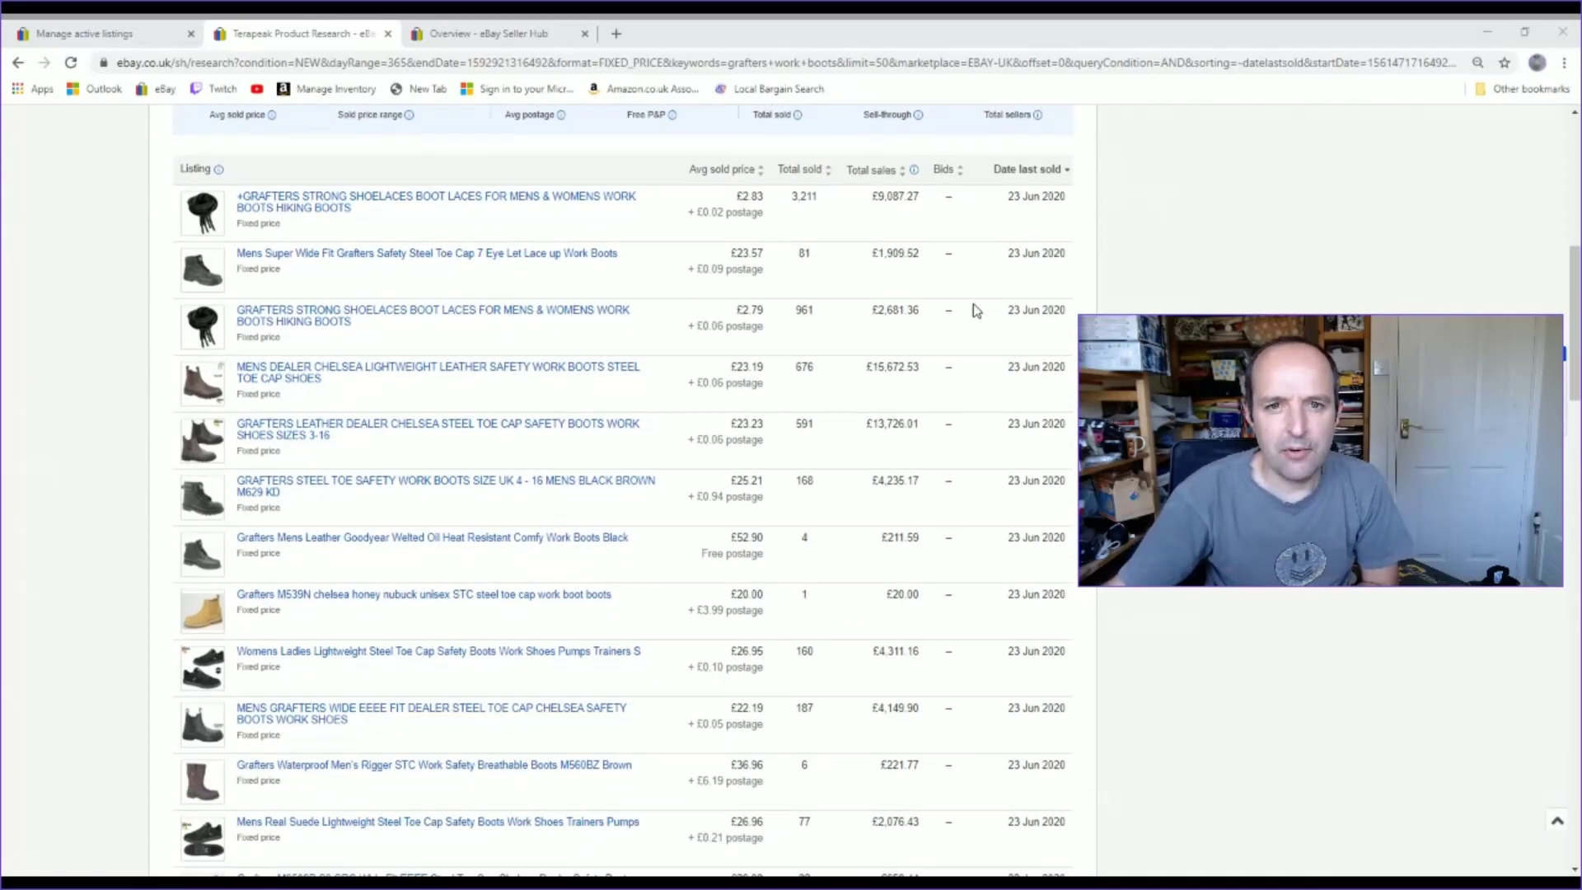
scroll(974, 309, "down", 3)
scroll(974, 310, "down", 3)
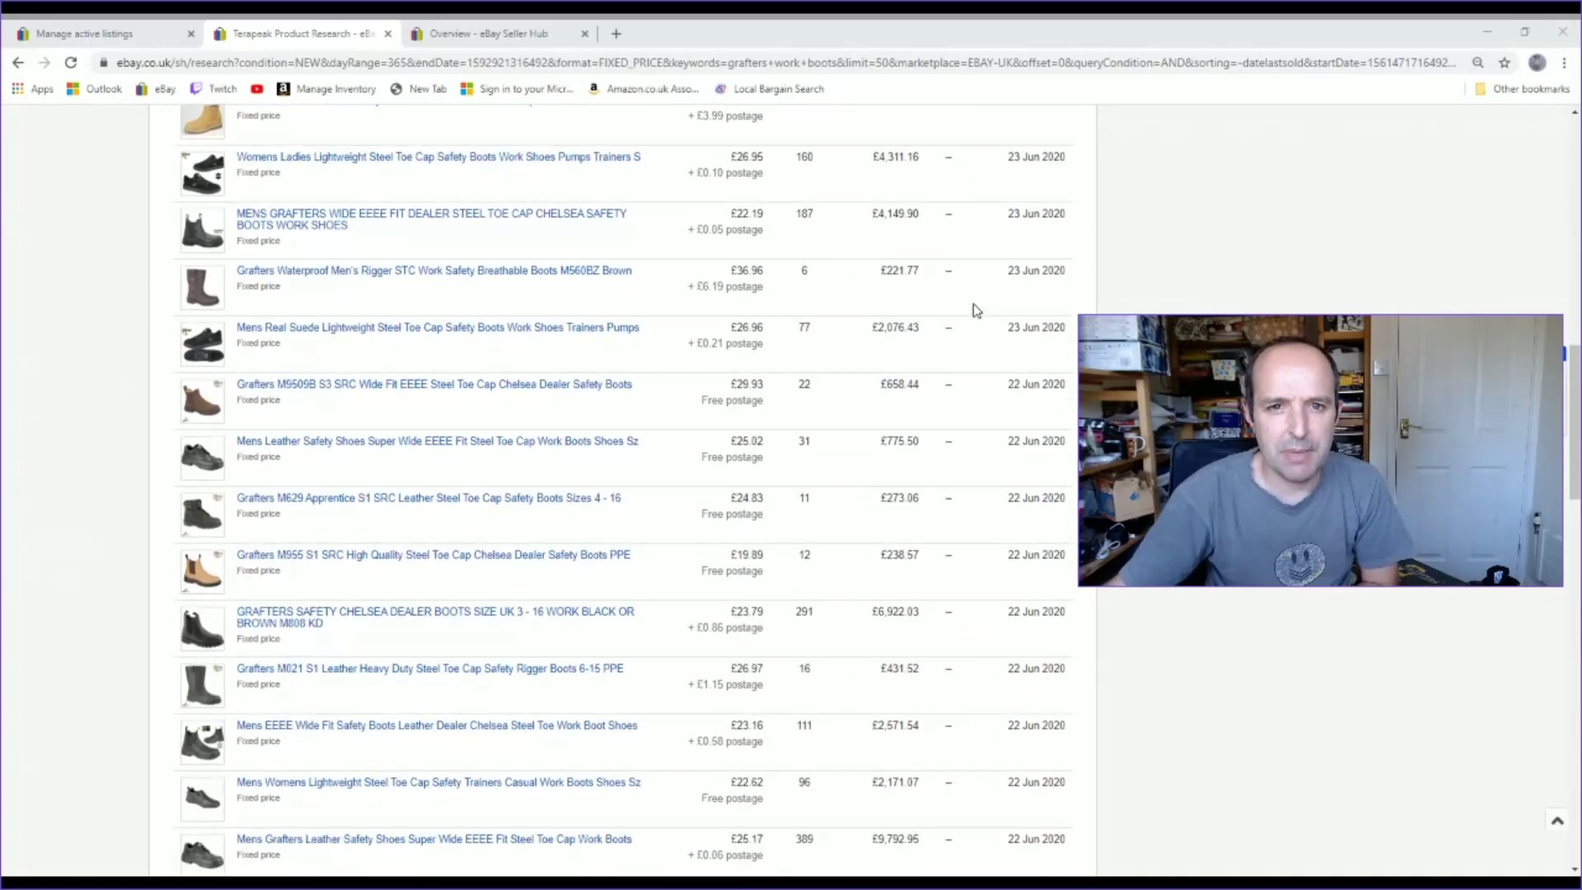
scroll(974, 310, "down", 6)
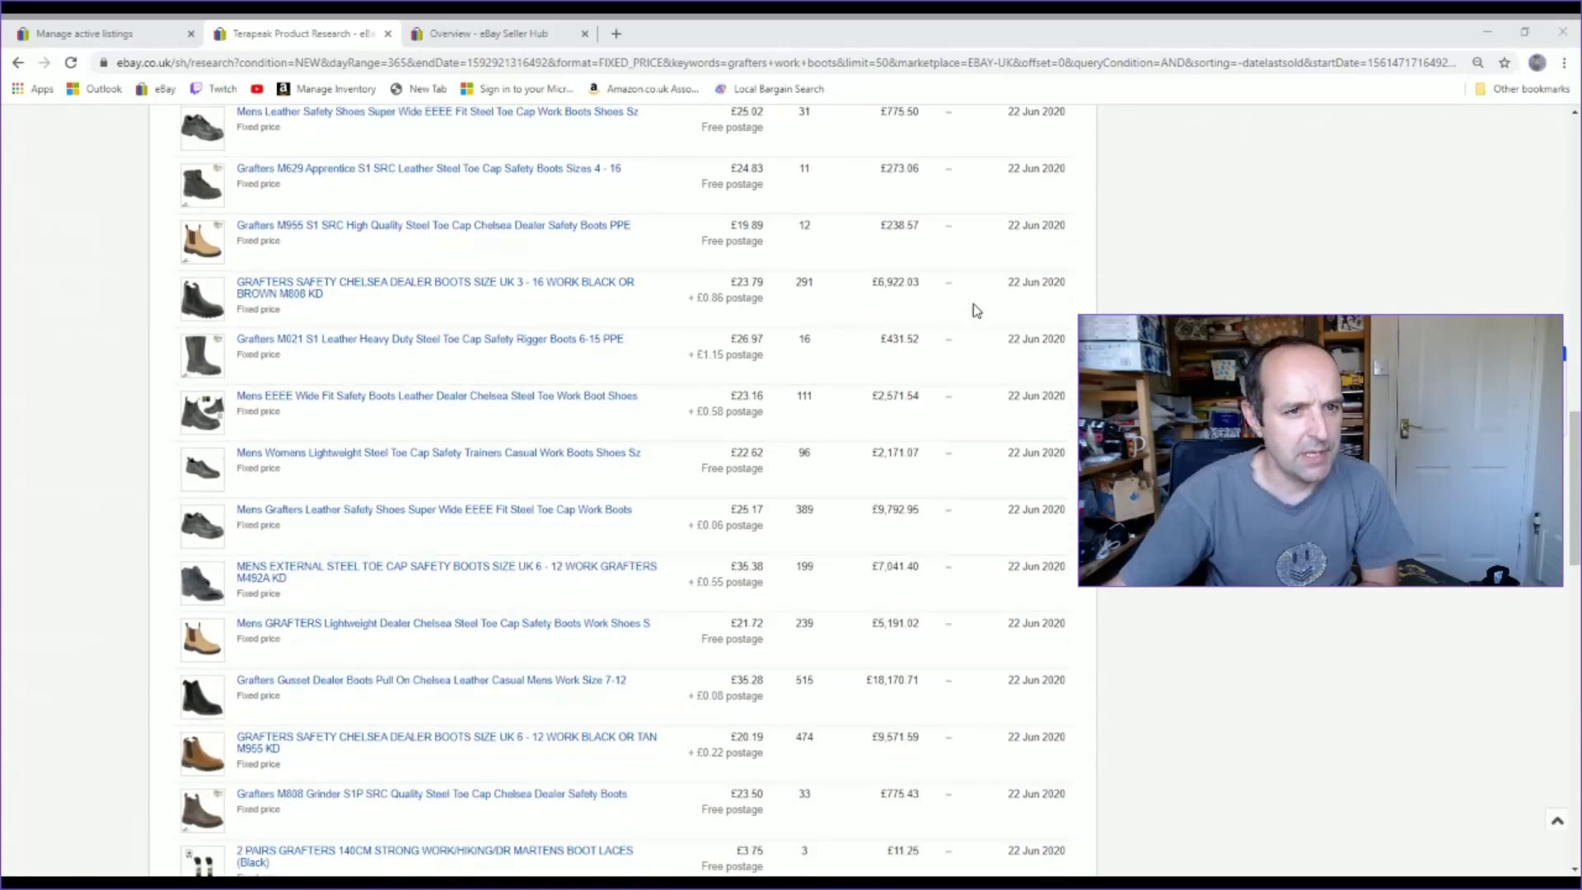
scroll(974, 309, "down", 5)
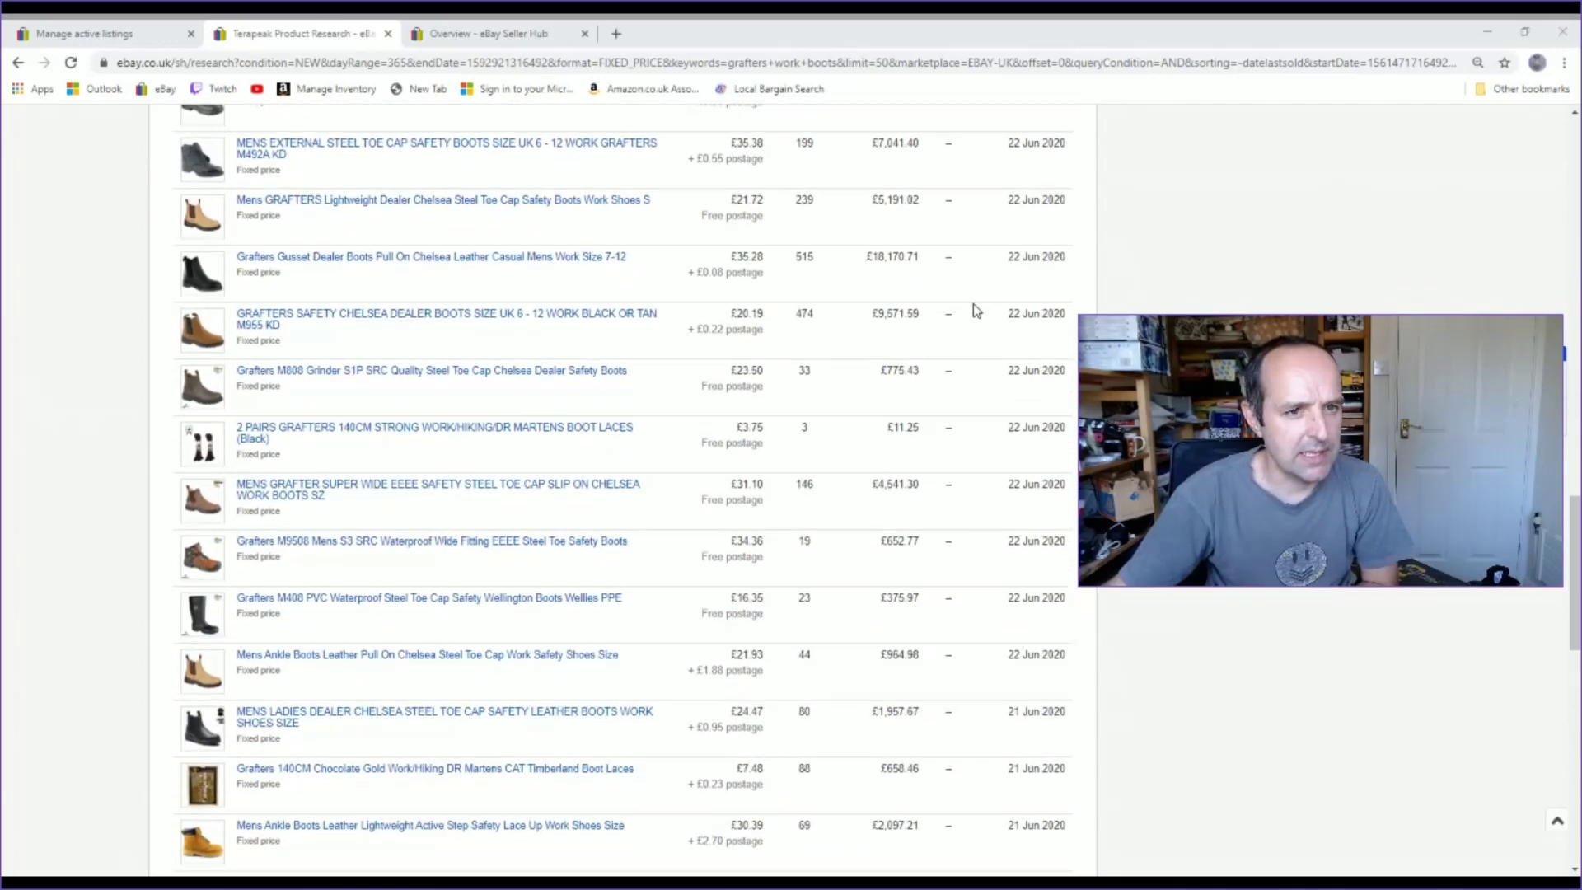
scroll(975, 310, "down", 4)
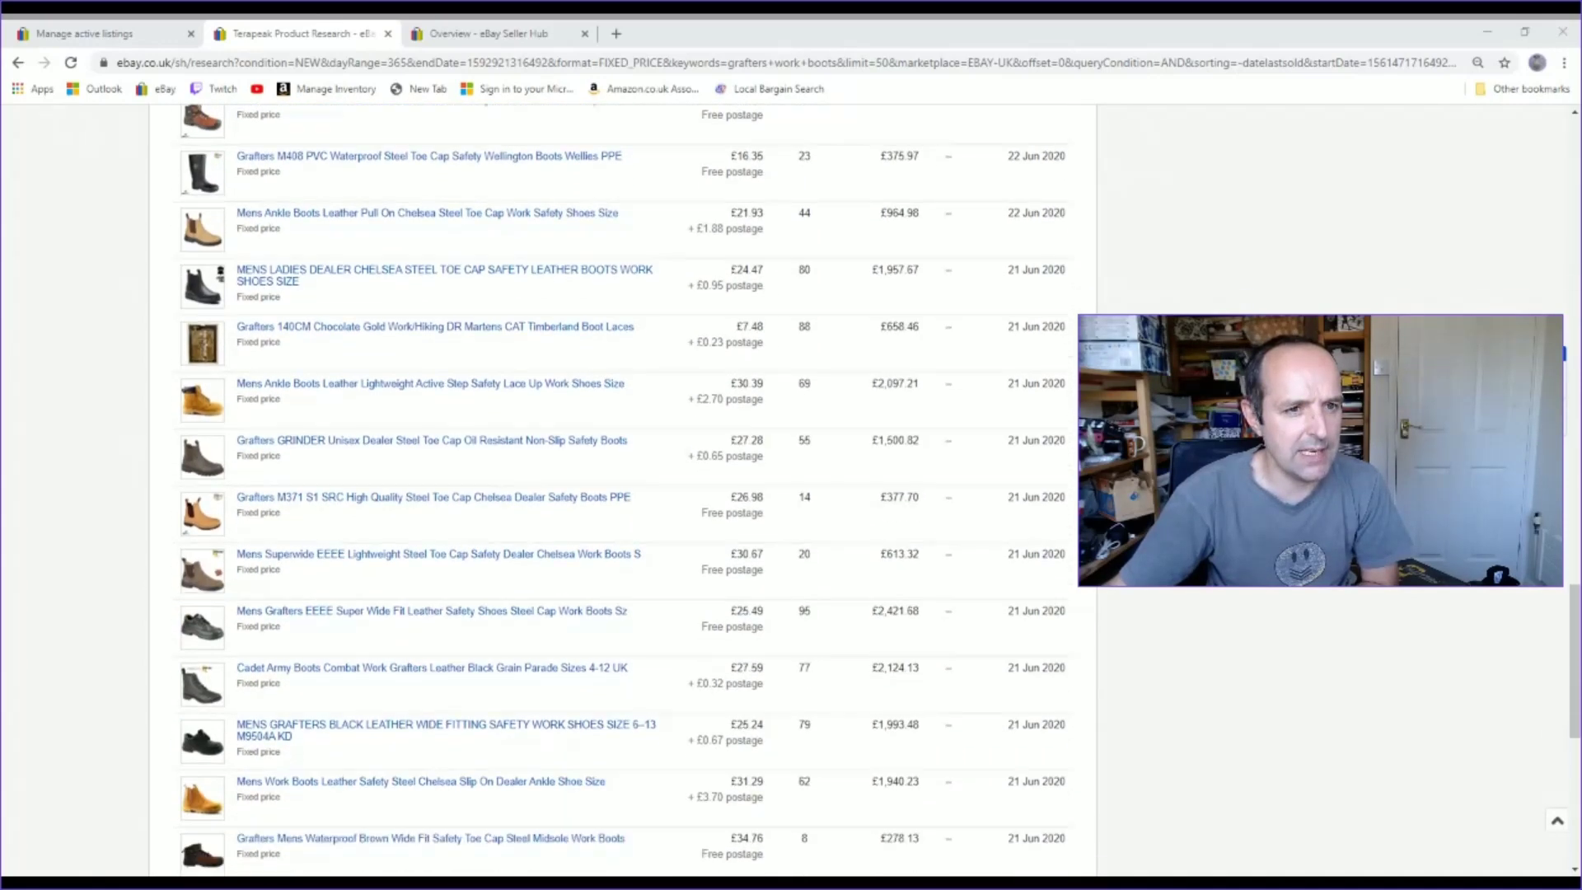
scroll(382, 141, "down", 5)
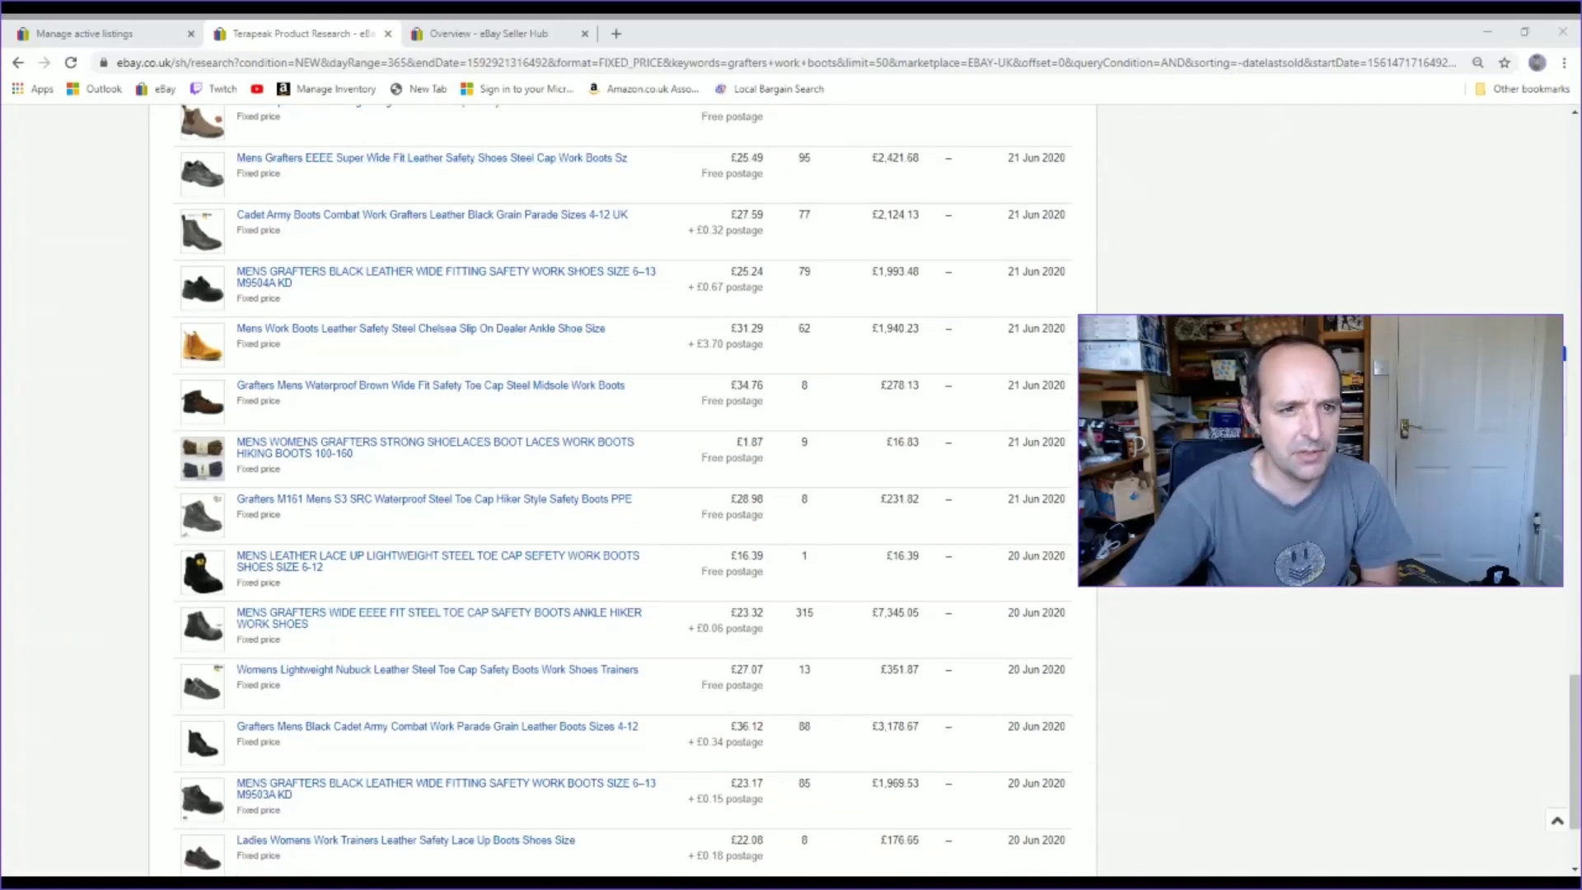
scroll(609, 494, "down", 2)
scroll(609, 494, "up", 1)
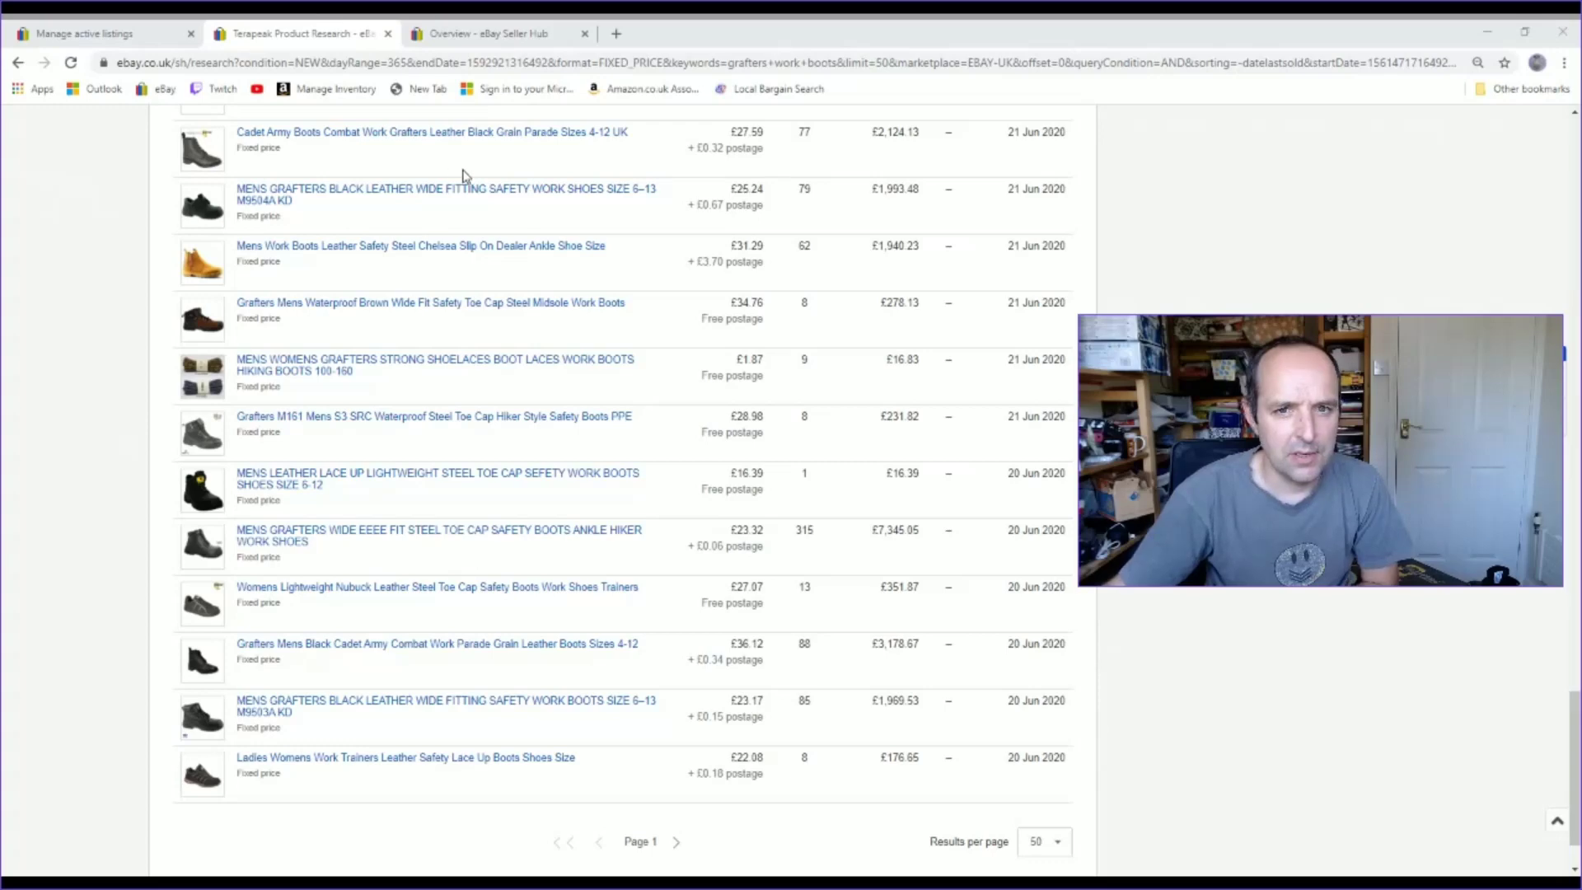
scroll(568, 264, "down", 1)
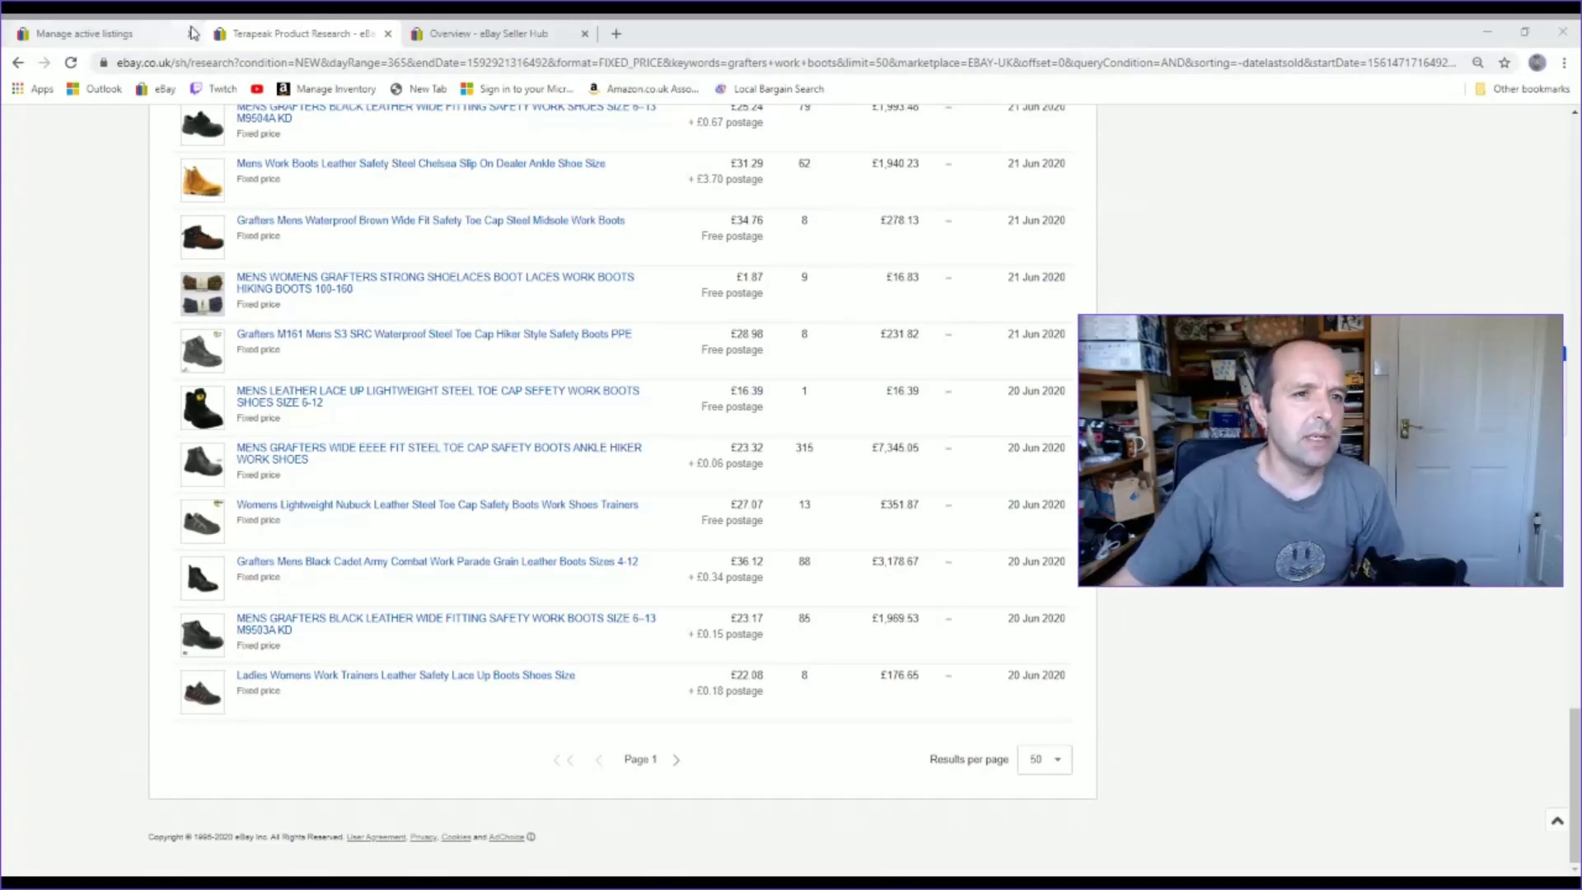
Review the four active Grafters listings, then switch to the Seller Hub Overview page
left_click(113, 31)
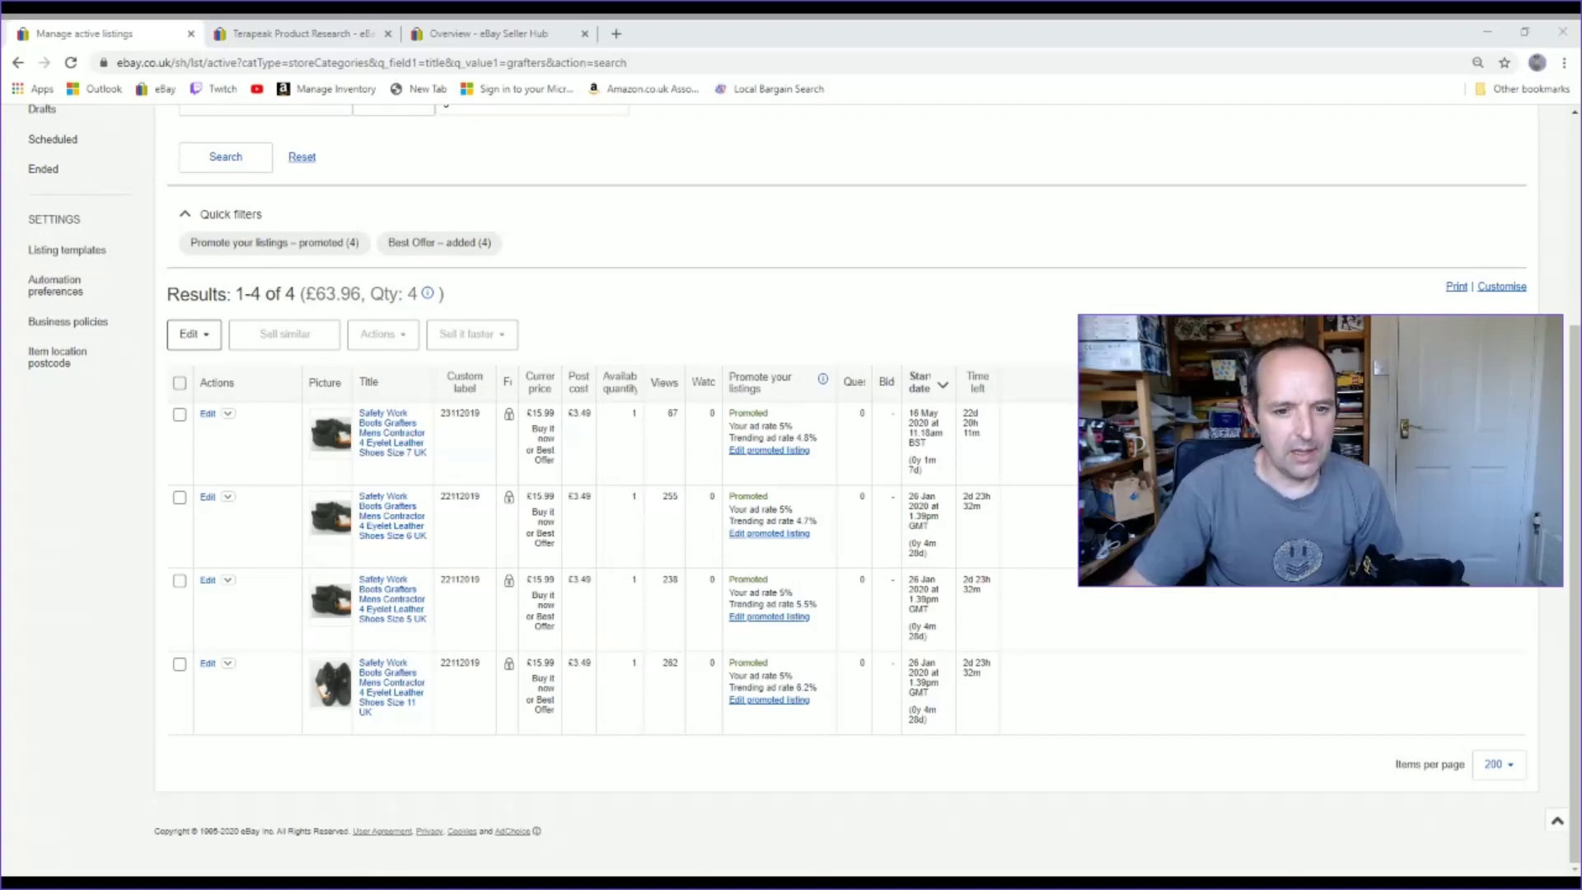
left_click(1073, 486)
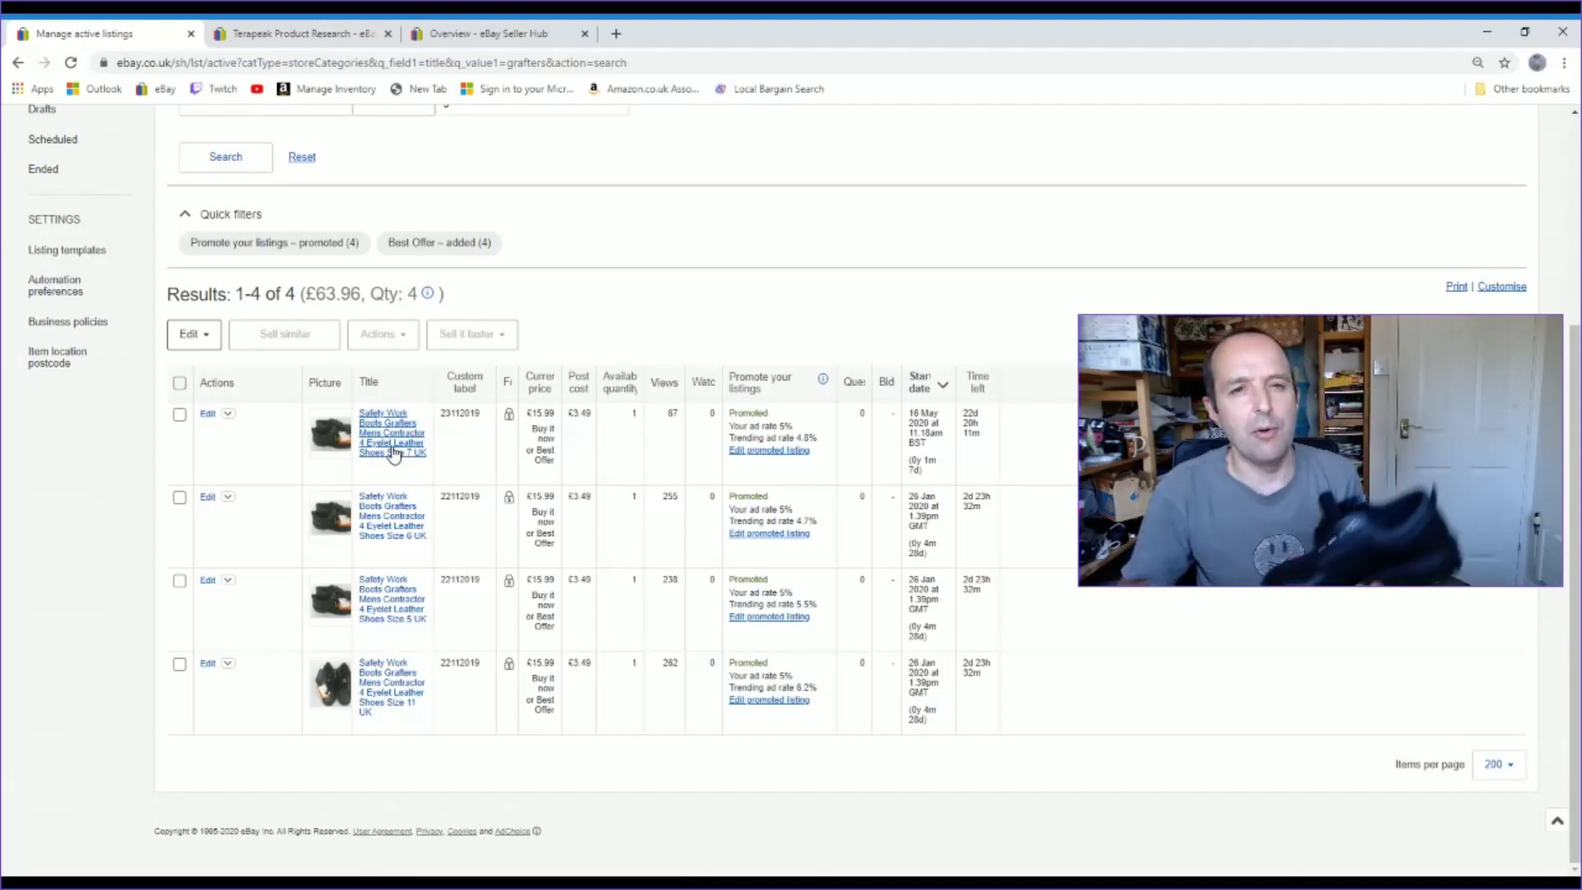
left_click(517, 31)
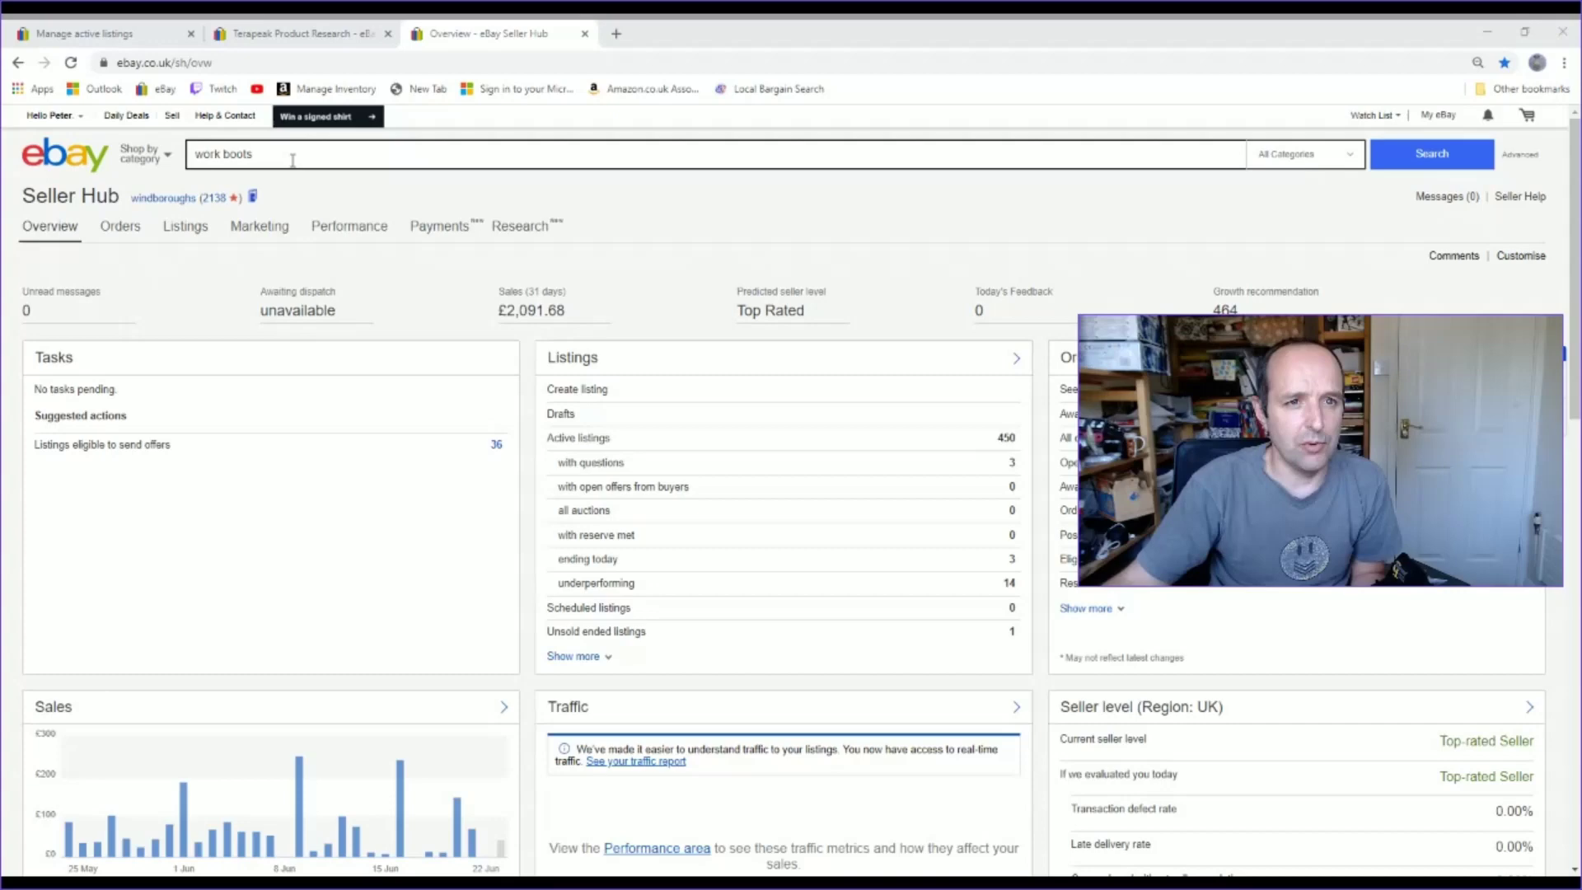
Replace the search bar text with 'work boots' to see eBay's autocomplete suggestions
left_click_drag(293, 160, 111, 164)
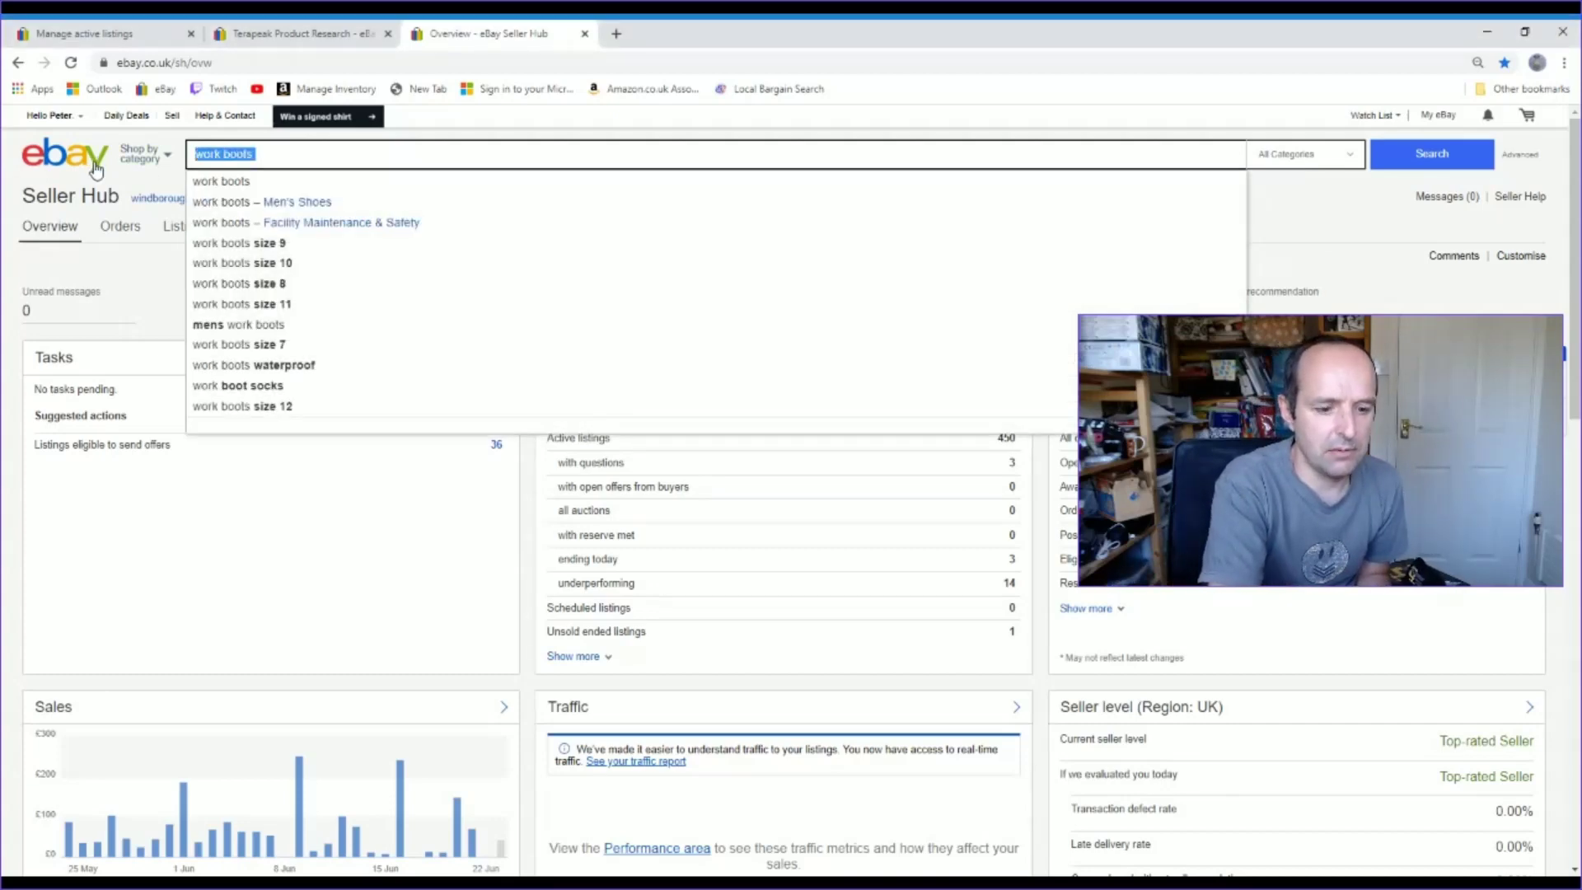
type("wor")
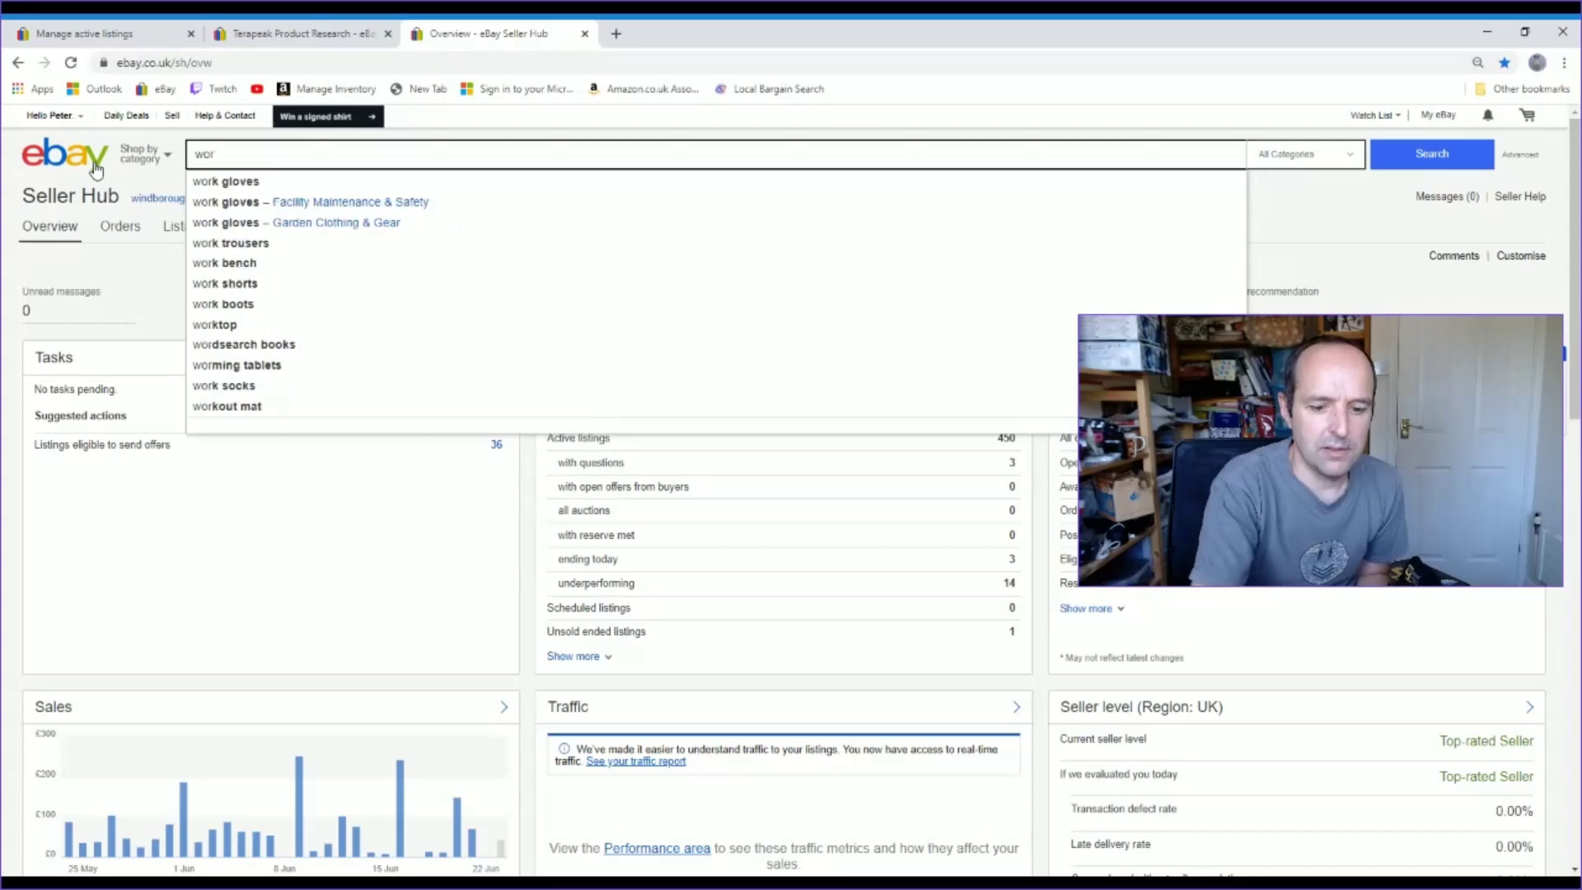
type("k boots")
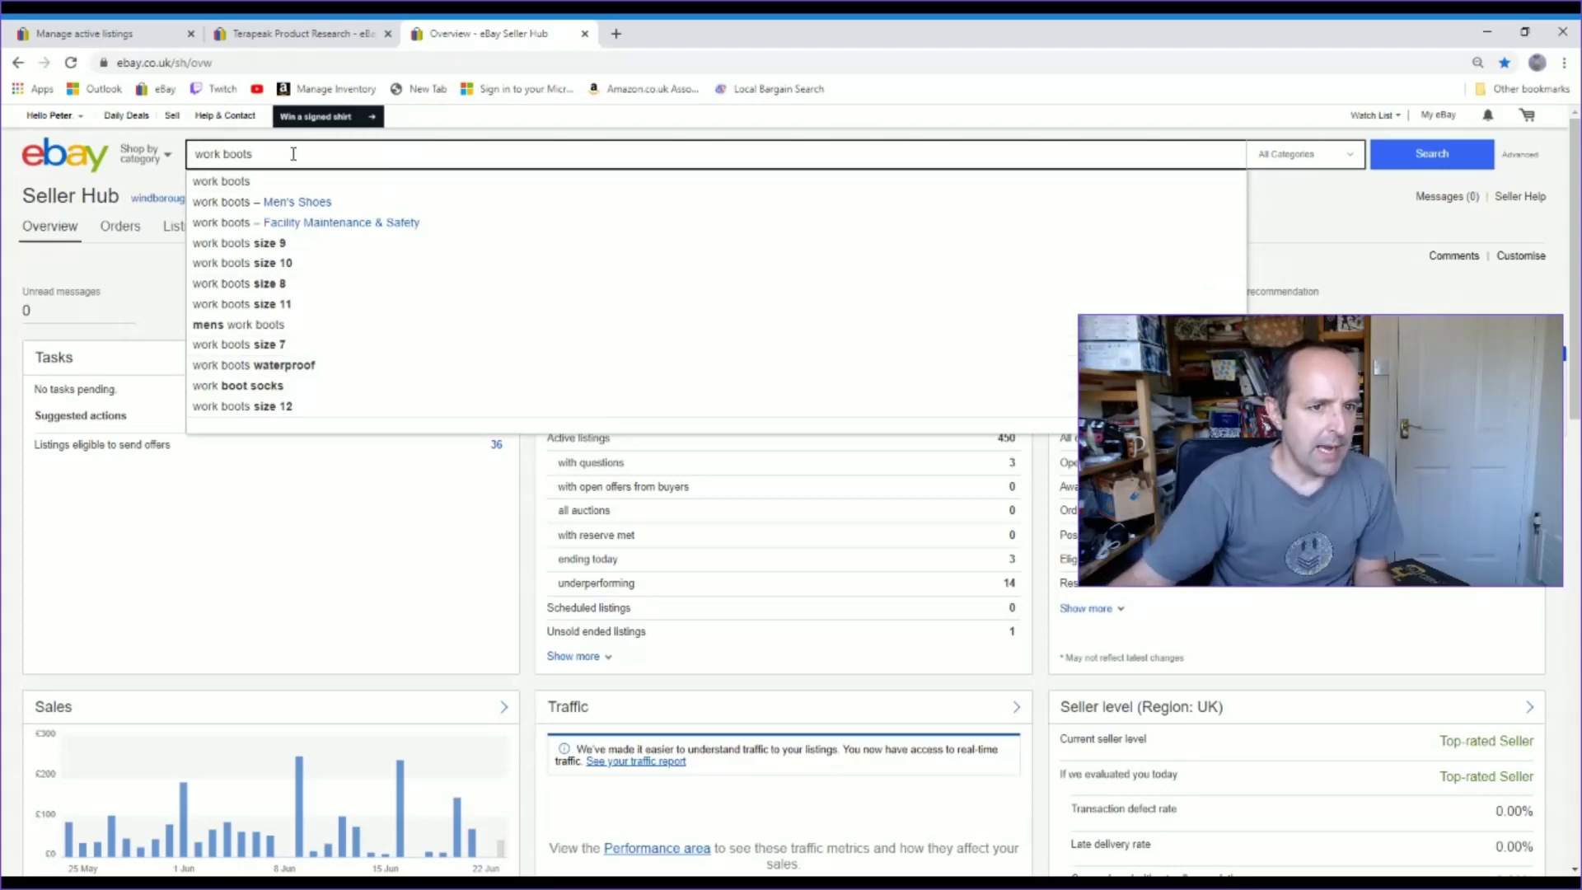
Add 'steel toe' to the 'work boots' search, read the suggestions, then remove it
type("steel")
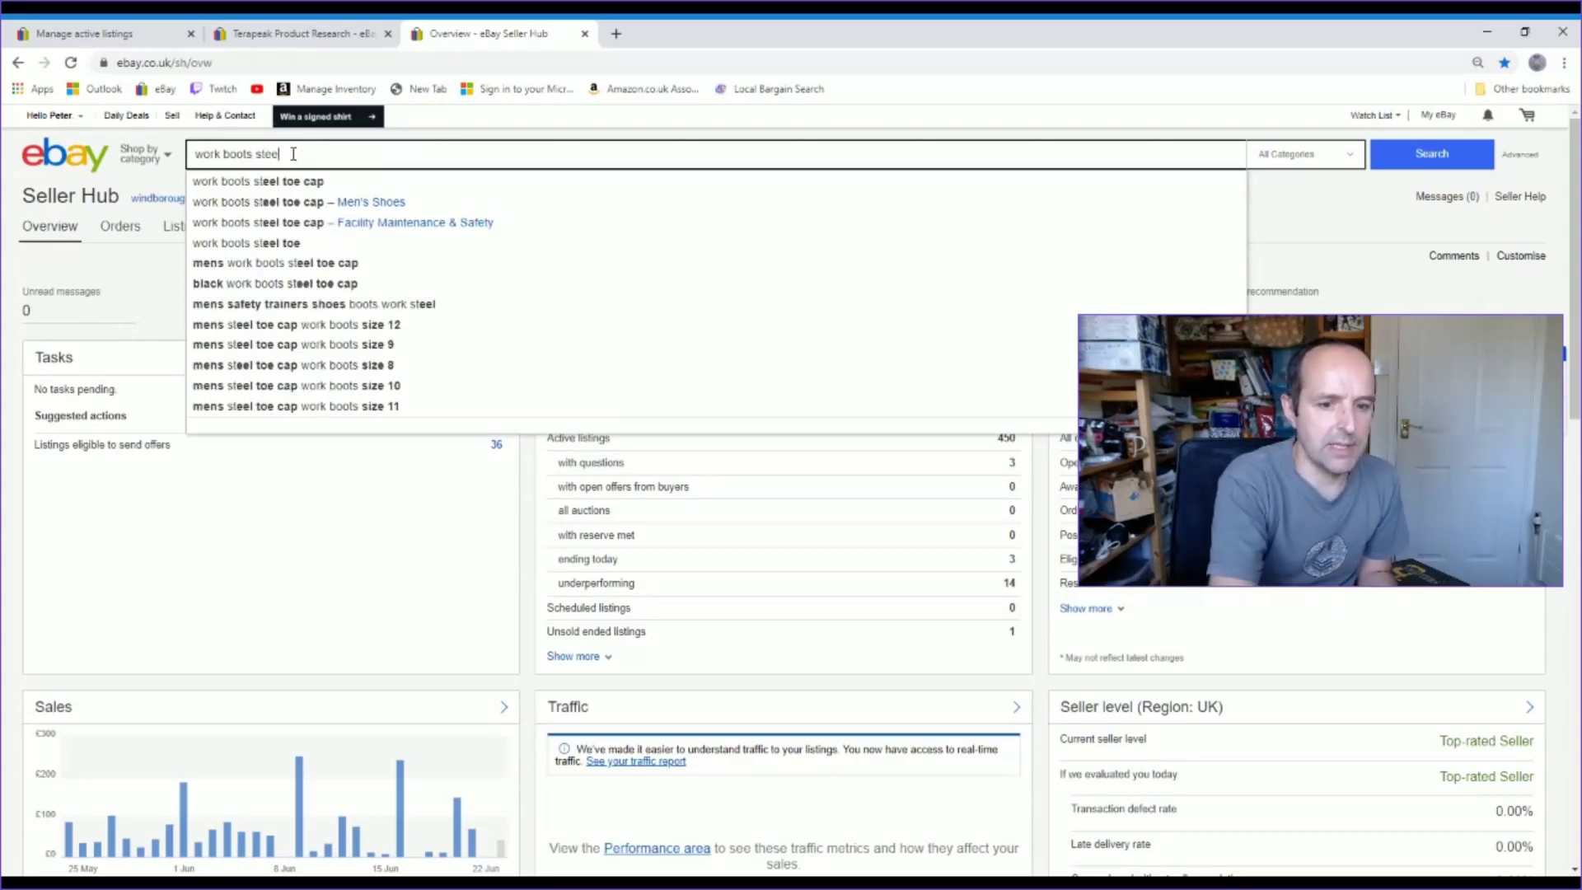
key("BackSpace")
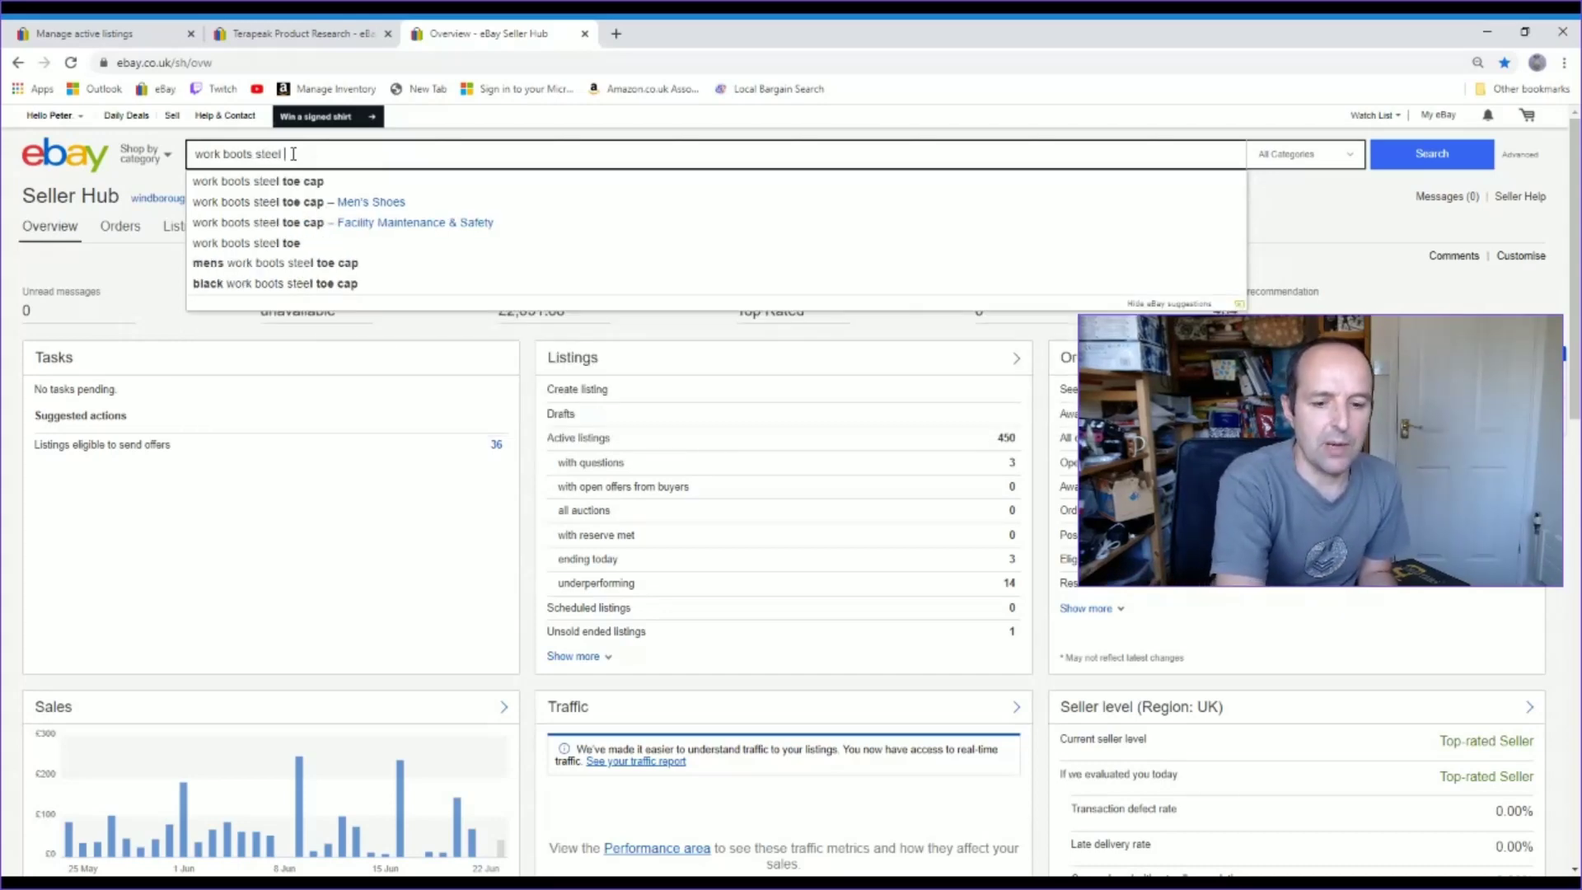
type("toe")
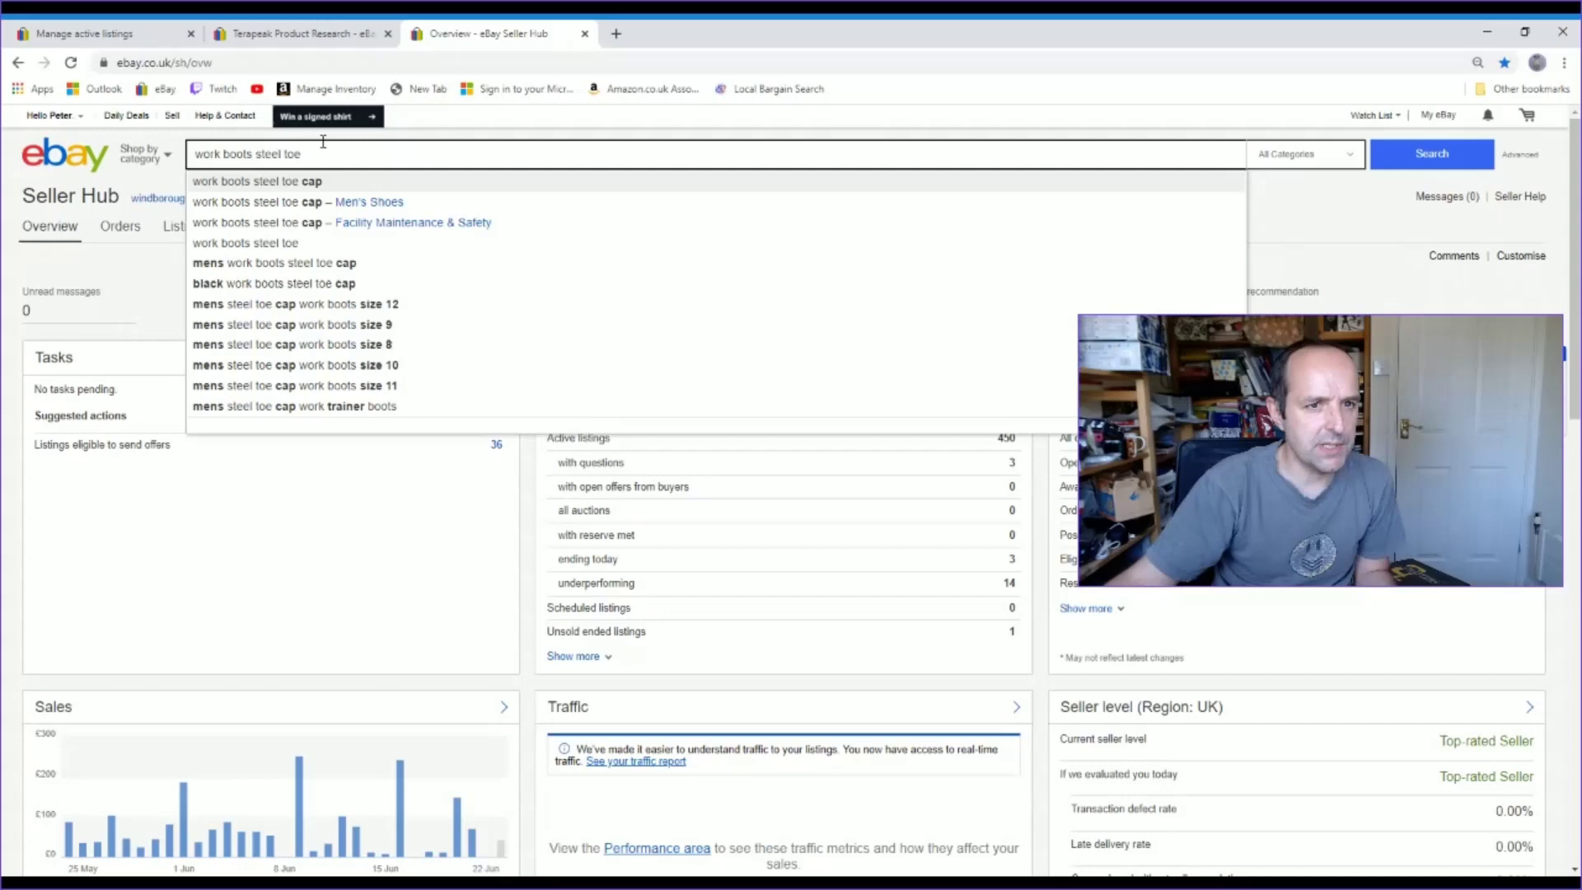
left_click_drag(304, 155, 252, 155)
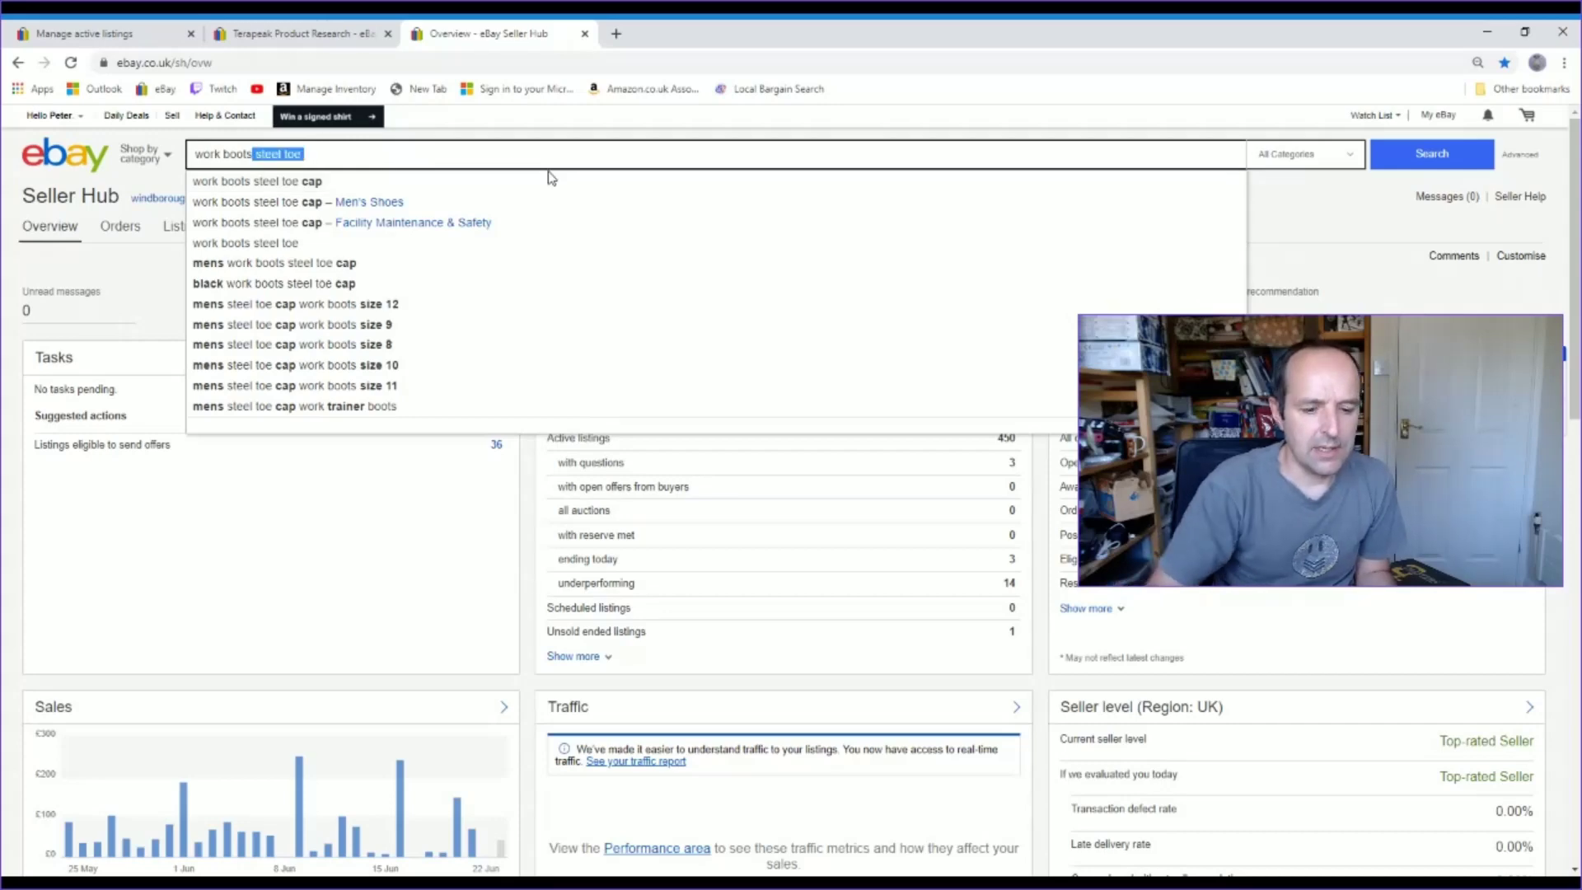
key("BackSpace")
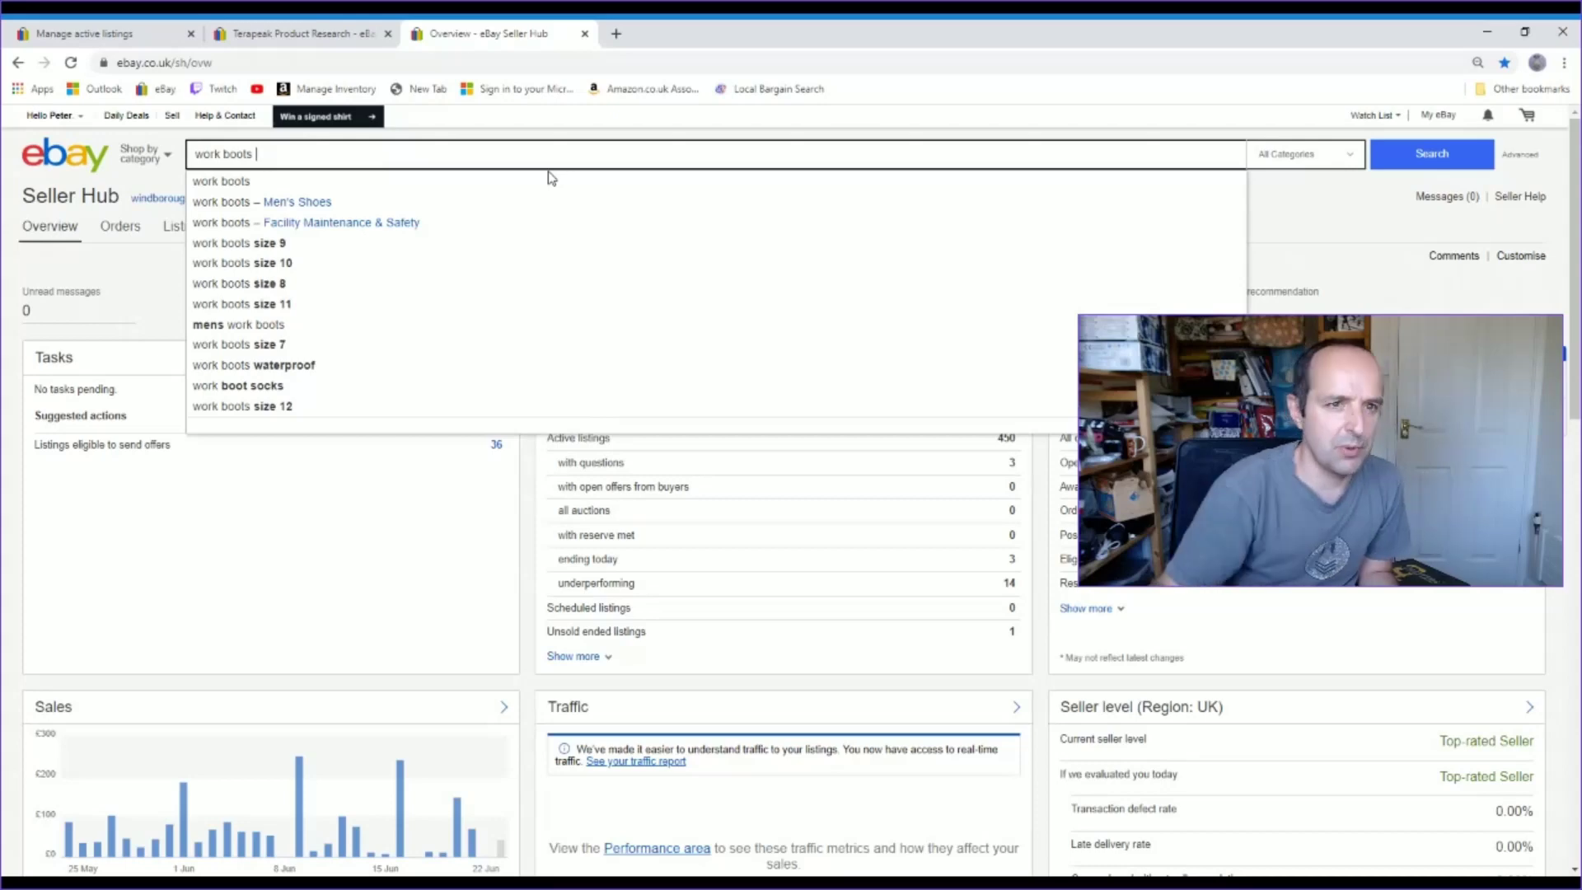
Change the search text from 'work boots' to 'work shoes' to see related suggestions
key("BackSpace")
key("BackSpace")
key("BackSpace")
key("BackSpace")
key("BackSpace")
key("BackSpace")
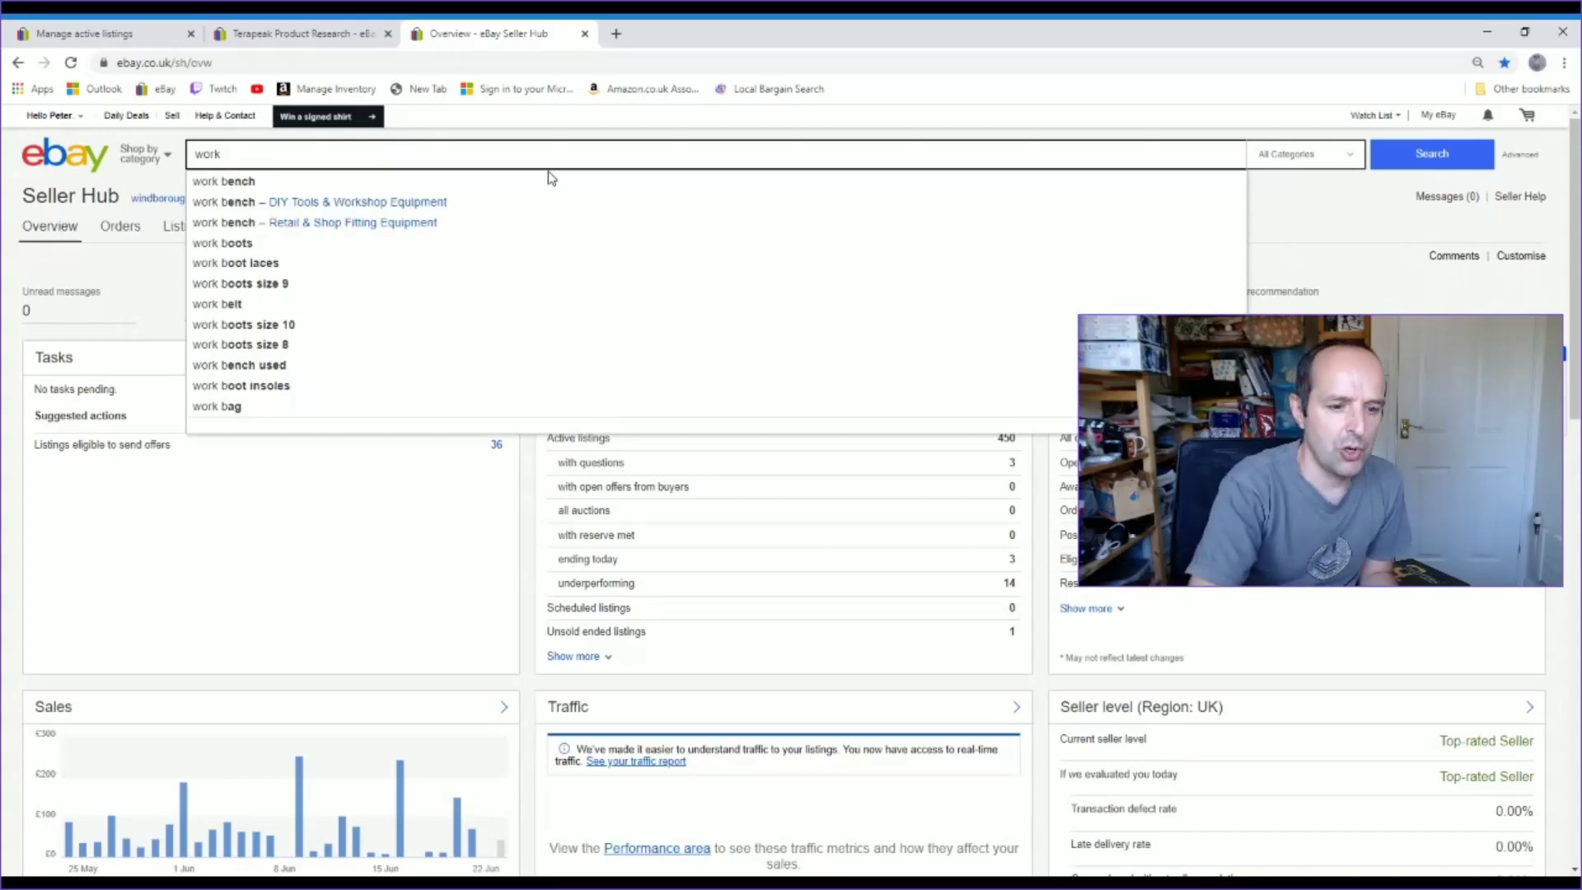
type("shoes")
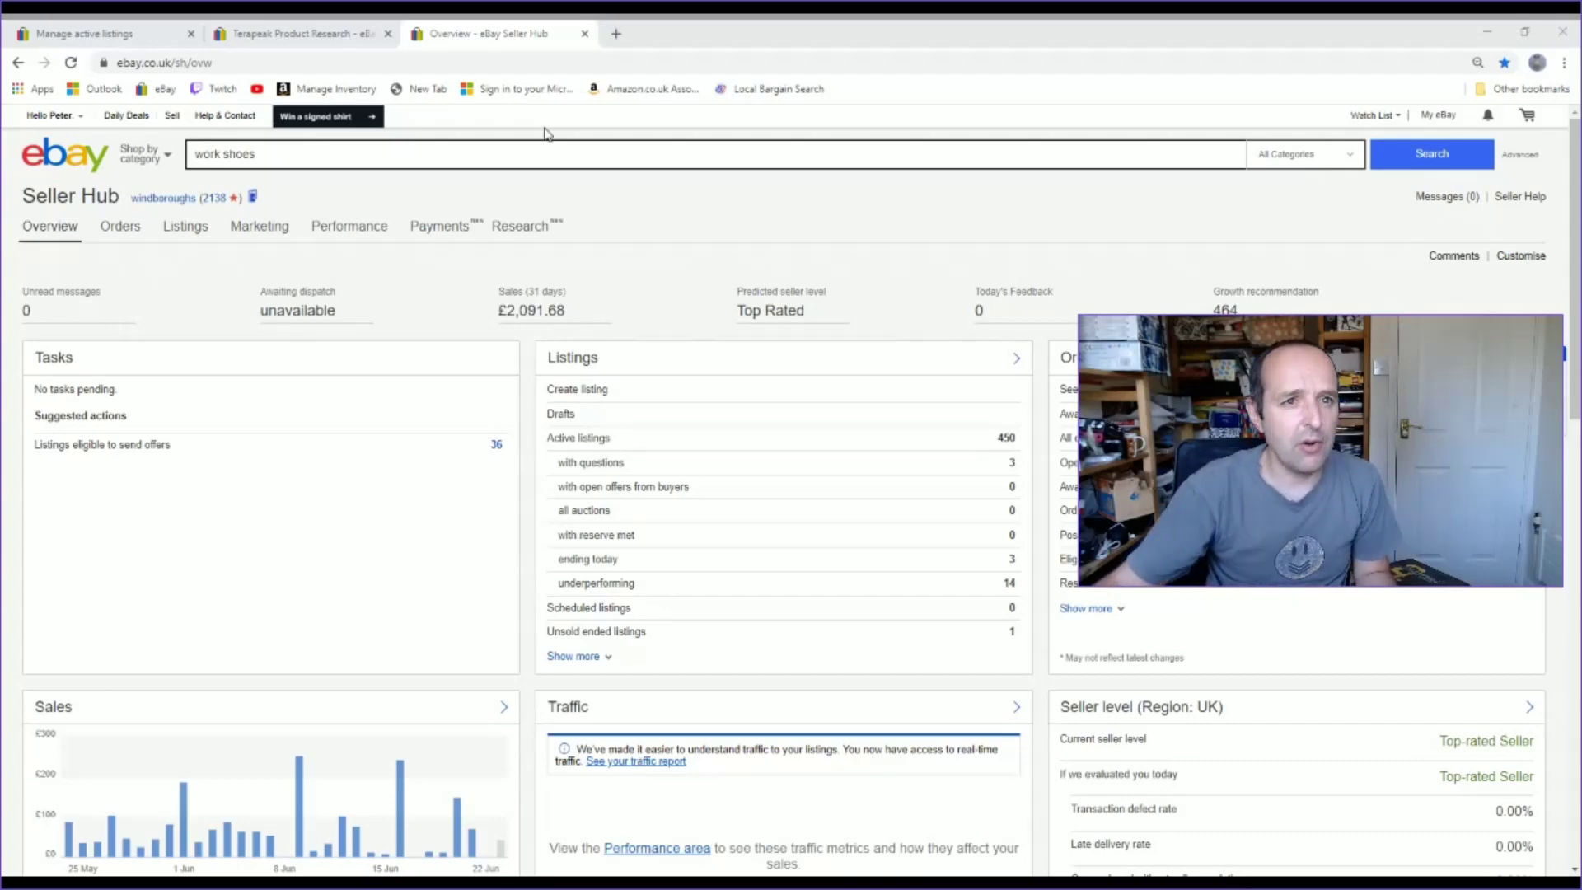
Compare the 'work shoes' suggestions with the Grafters listing titles, ending on the active listings
left_click(159, 36)
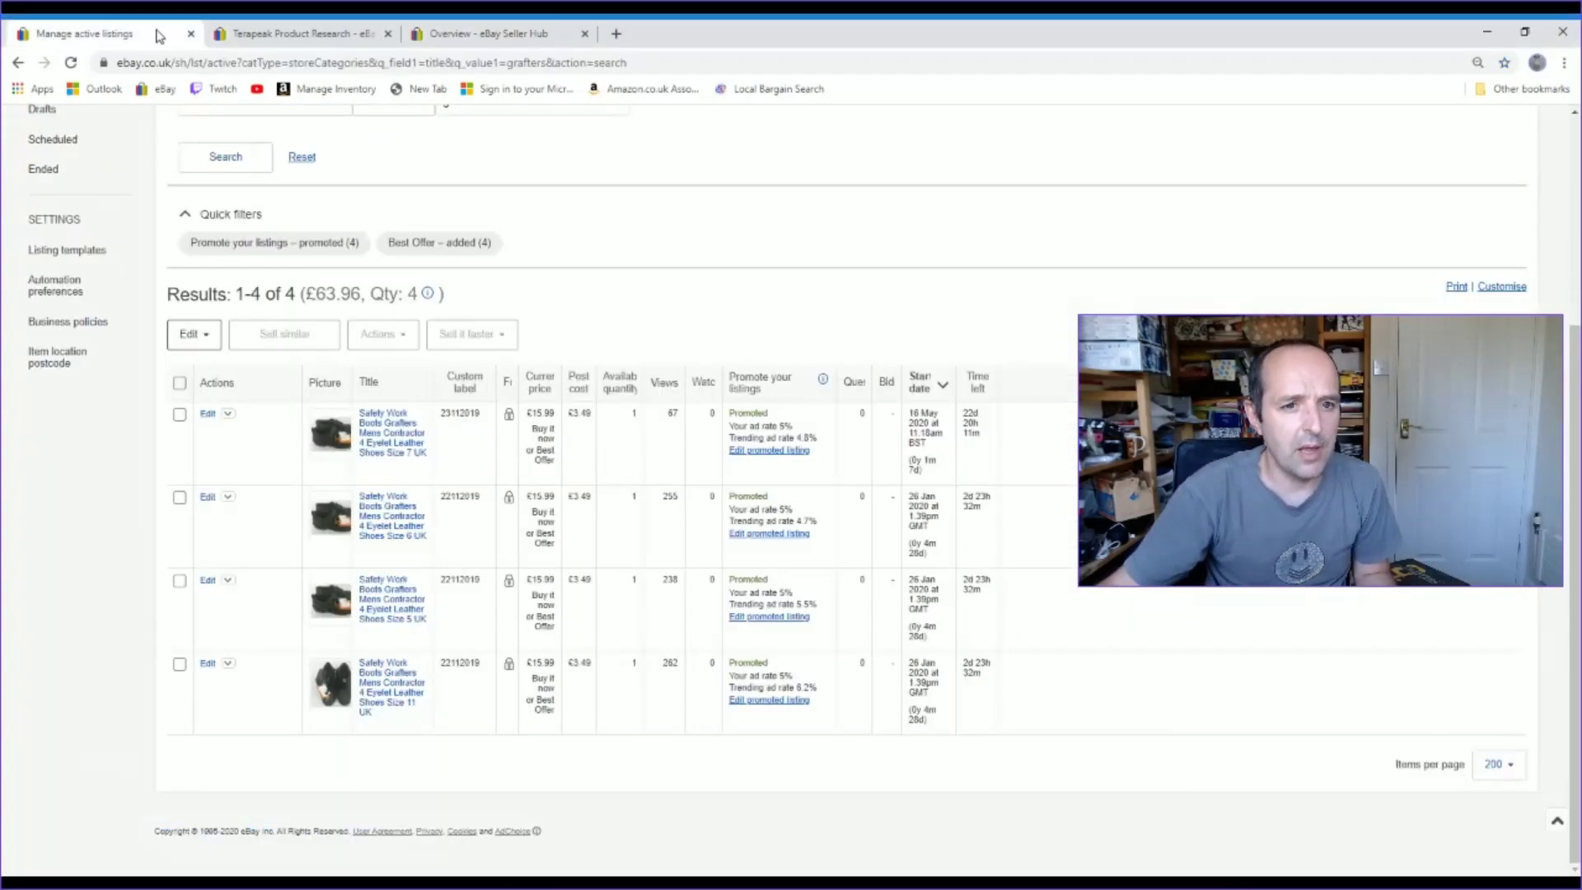
left_click(508, 33)
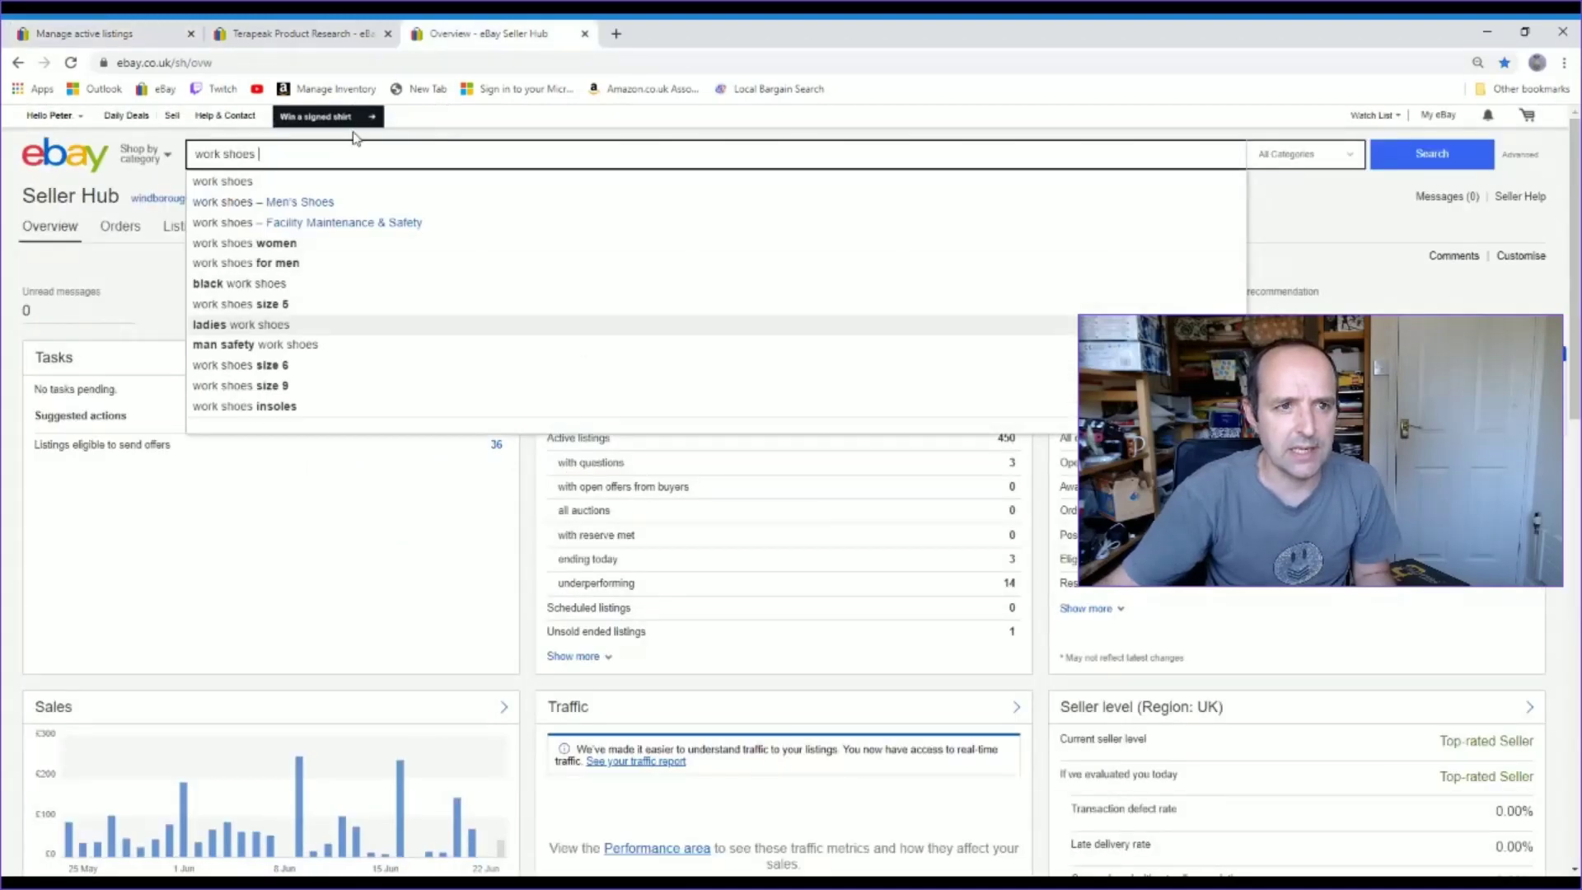
left_click(99, 33)
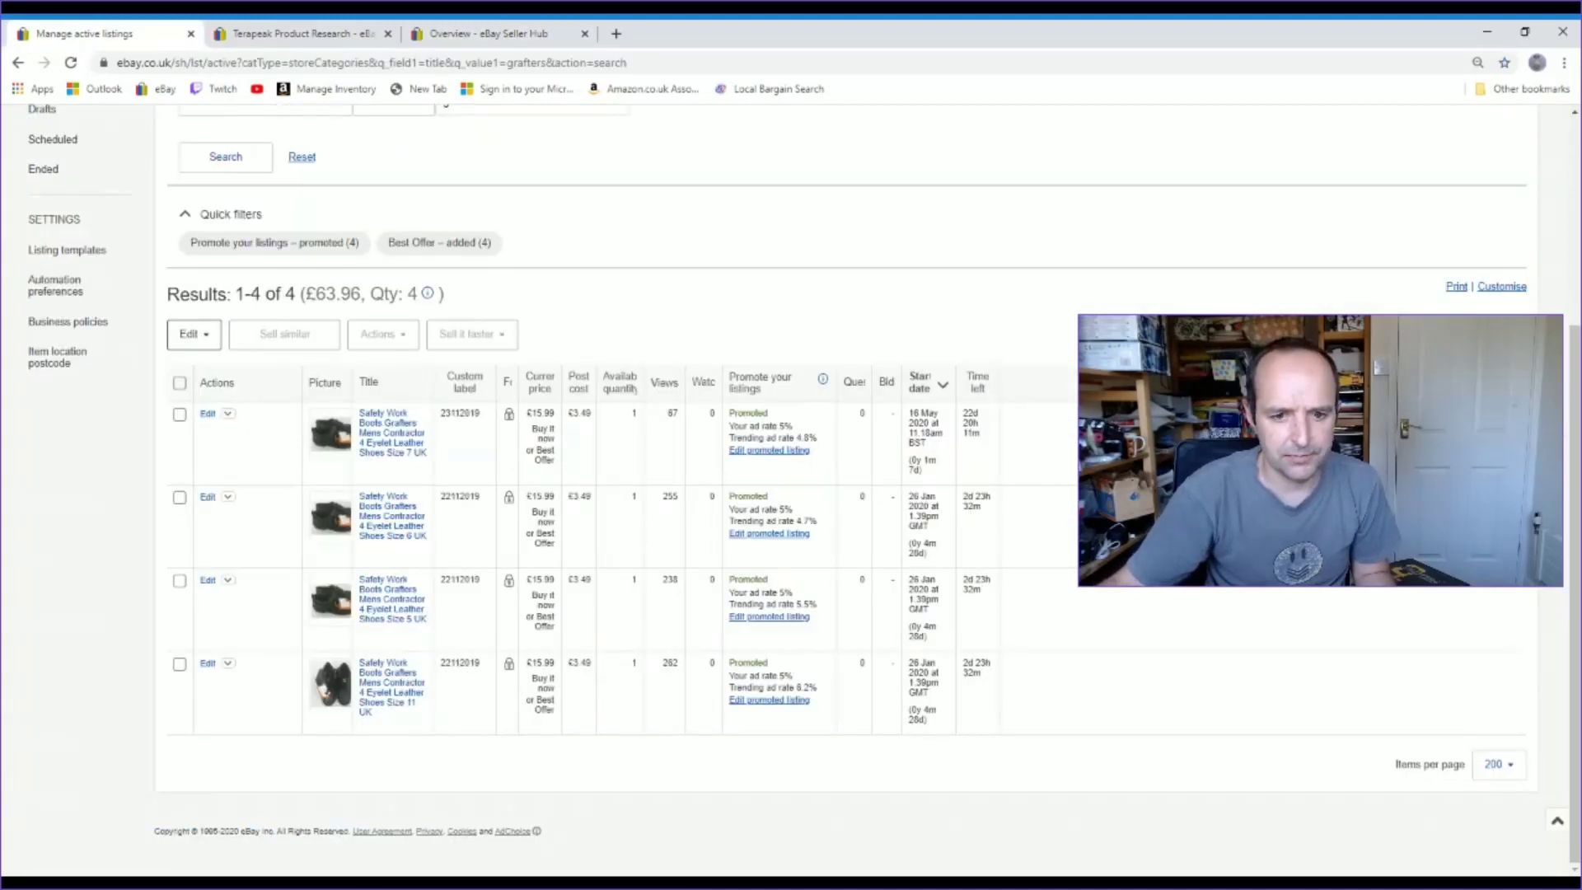